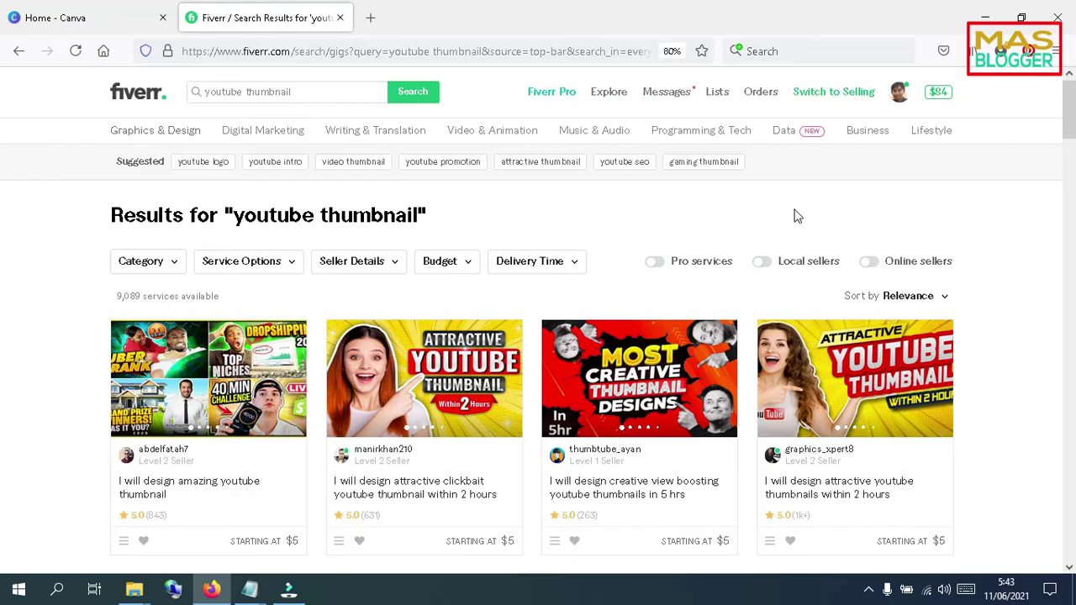
# Step: Examine the gigs listed for "youtube thumbnail", comparing their sample designs, ratings and starting prices
pyautogui.scroll(-2, 4, 346)
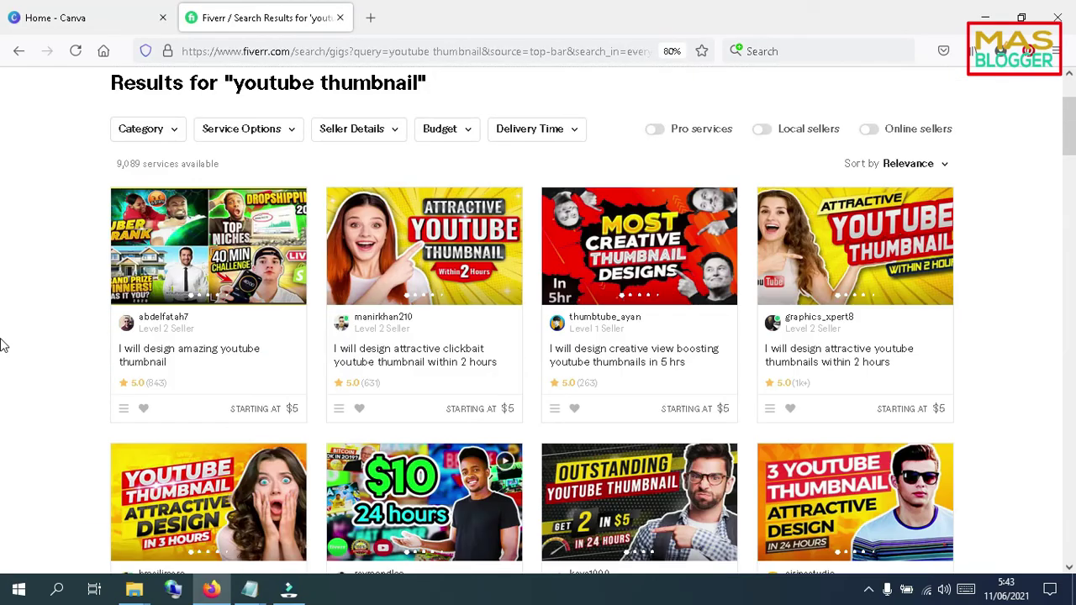
pyautogui.moveTo(165, 330)
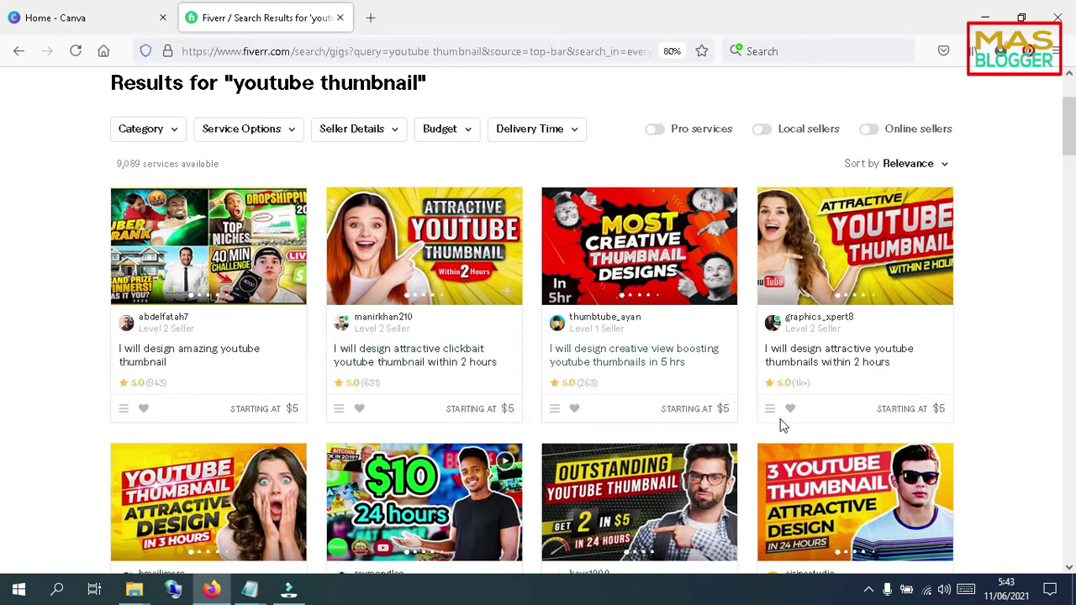
pyautogui.scroll(-1, 660, 362)
pyautogui.scroll(-3, 659, 361)
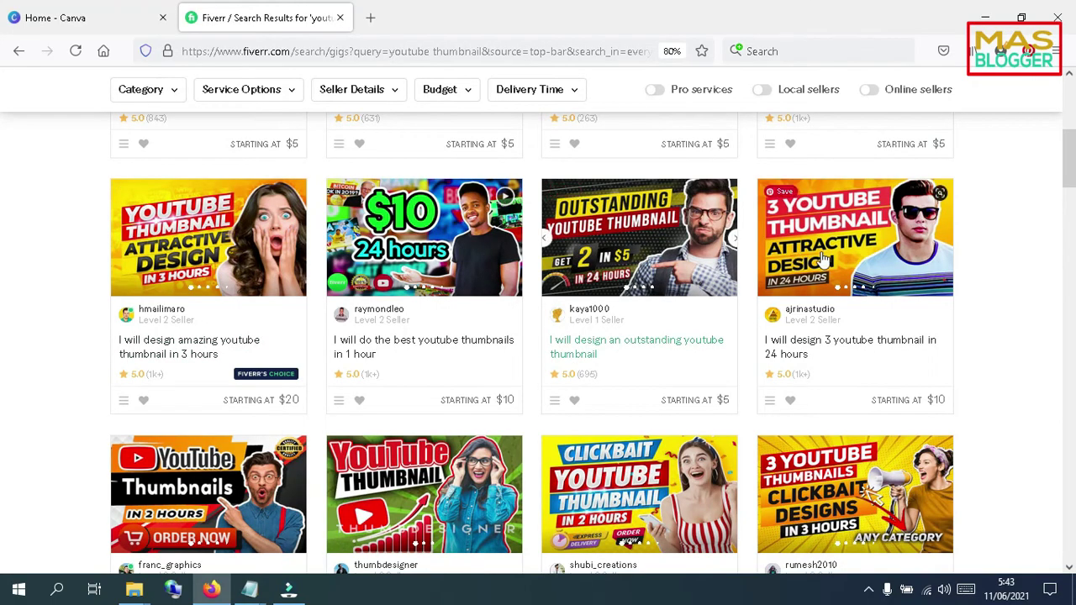
pyautogui.scroll(-7, 846, 301)
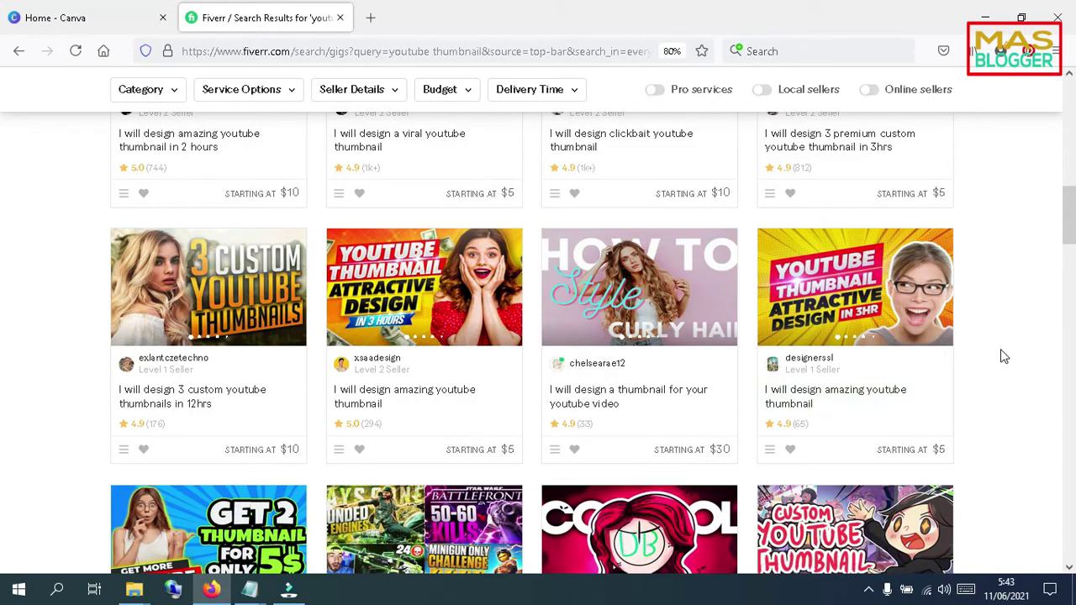
pyautogui.scroll(-3, 1003, 357)
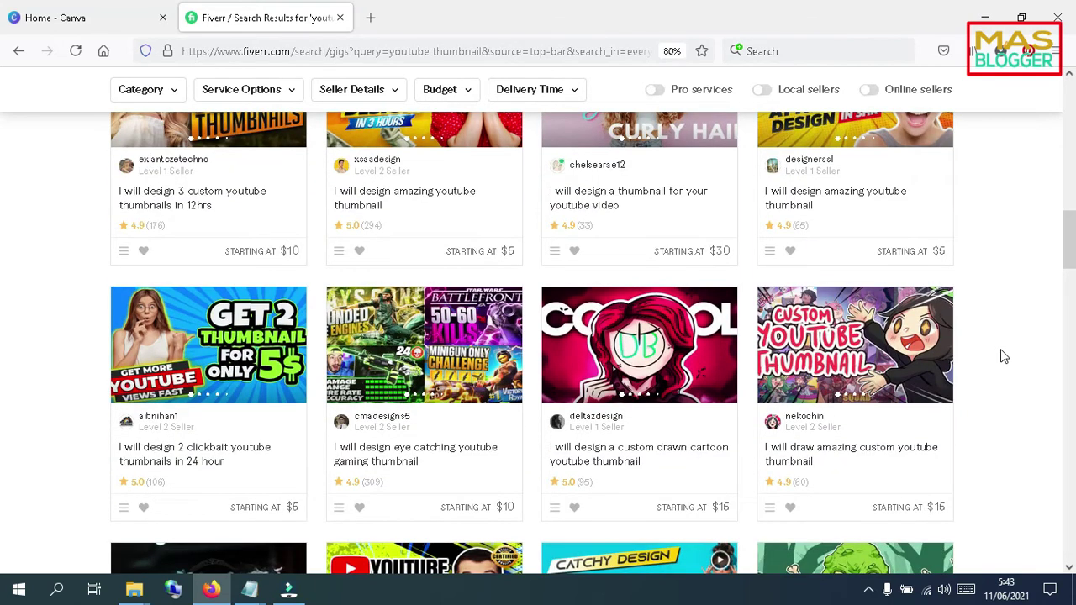
pyautogui.scroll(-2, 1003, 357)
pyautogui.scroll(-6, 1002, 356)
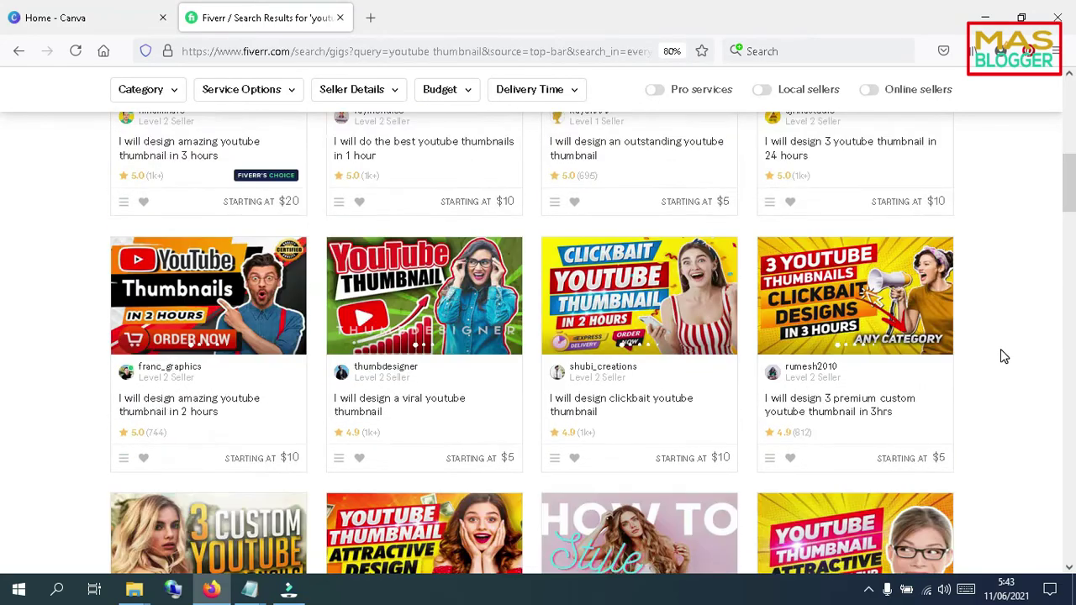
pyautogui.scroll(8, 1003, 356)
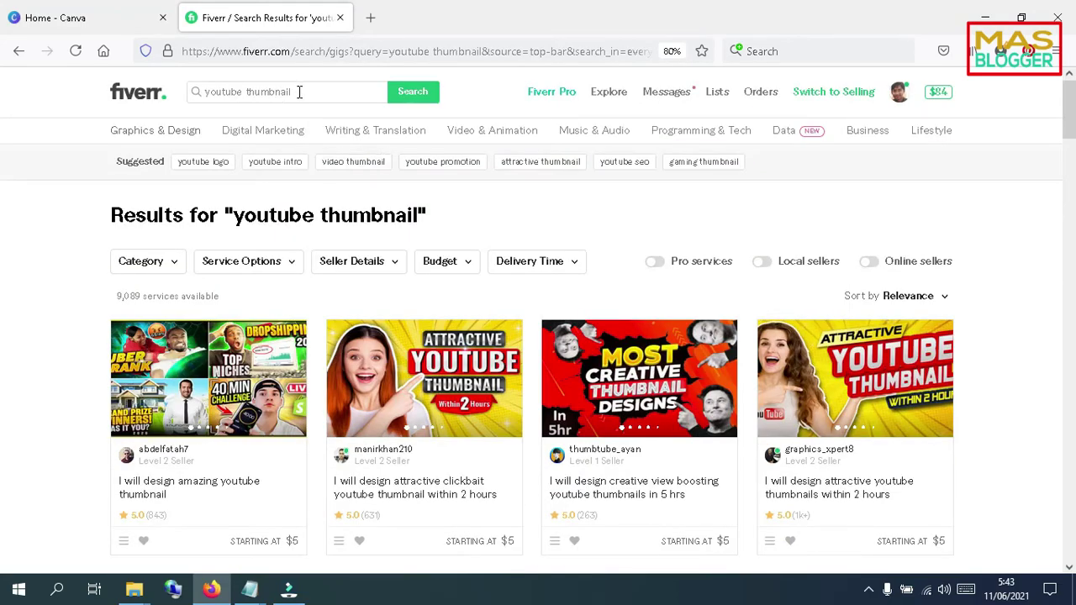
# Step: Search the services for "instagram post" and look through the listed gigs
pyautogui.moveTo(299, 92); pyautogui.dragTo(202, 92)
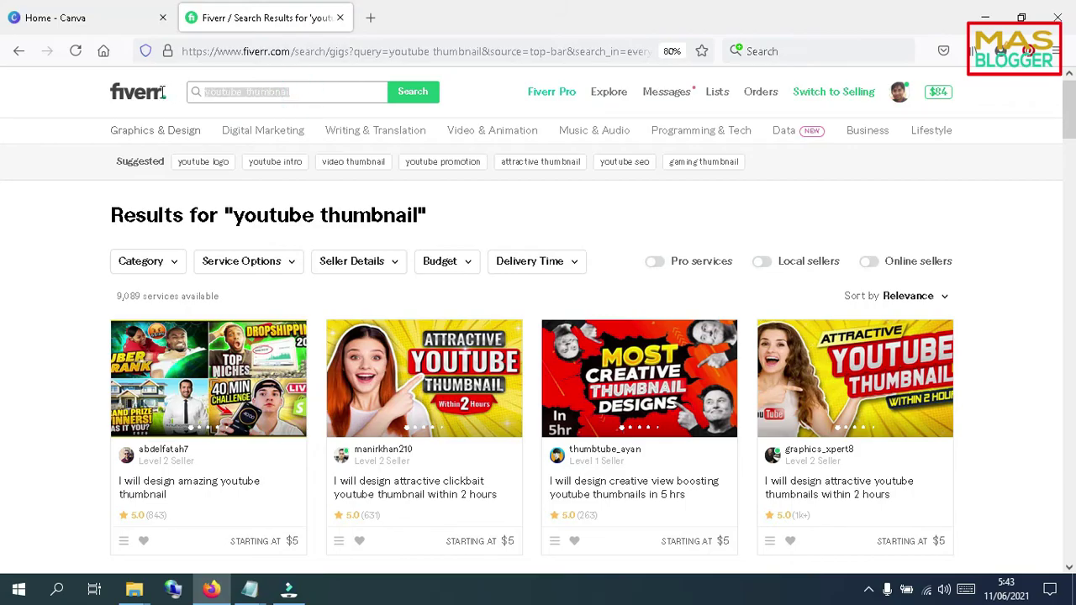
pyautogui.write('insta')
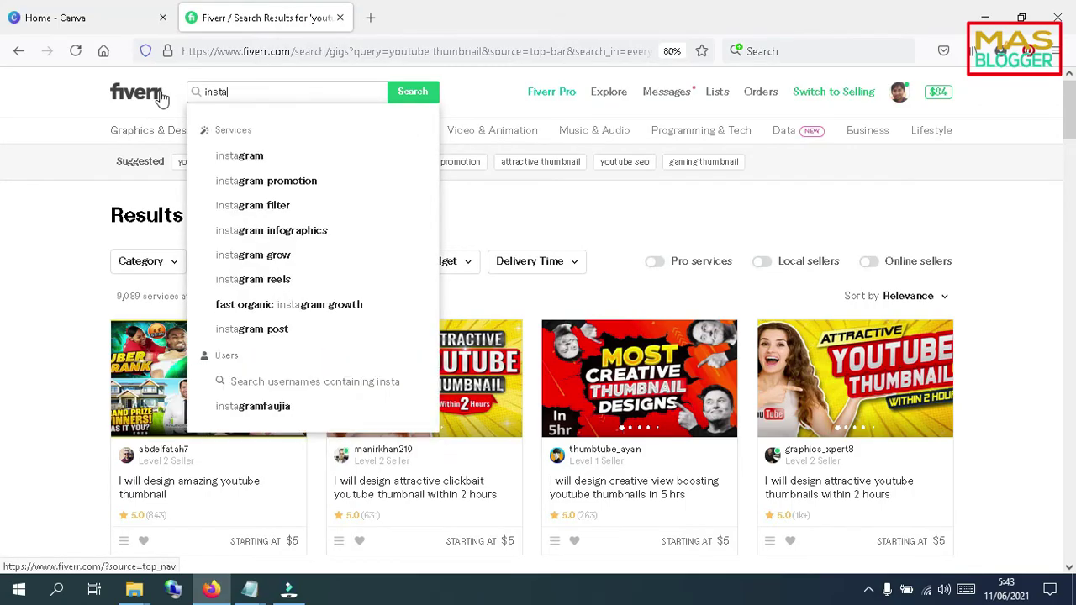
pyautogui.press('Down')
pyautogui.press('Down')
pyautogui.press('Up')
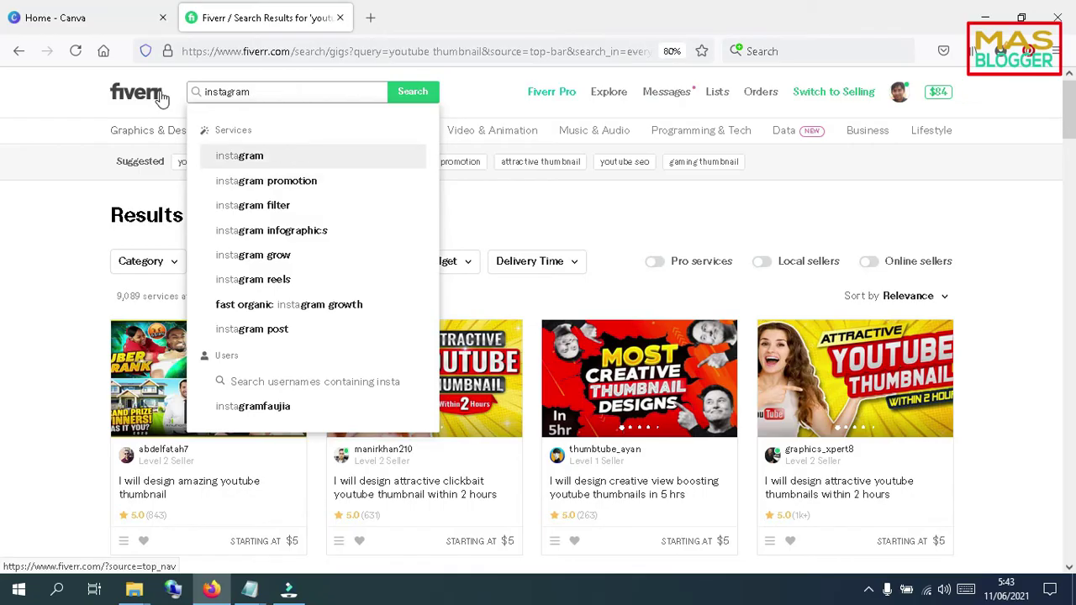
pyautogui.write('so')
pyautogui.press('BackSpace')
pyautogui.press('BackSpace')
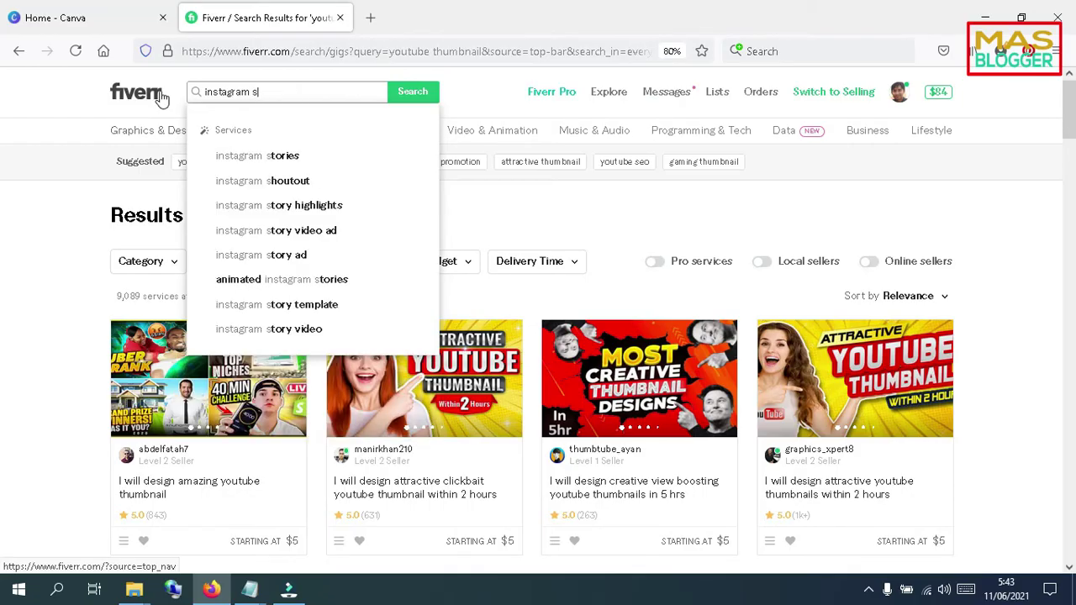
pyautogui.write('post')
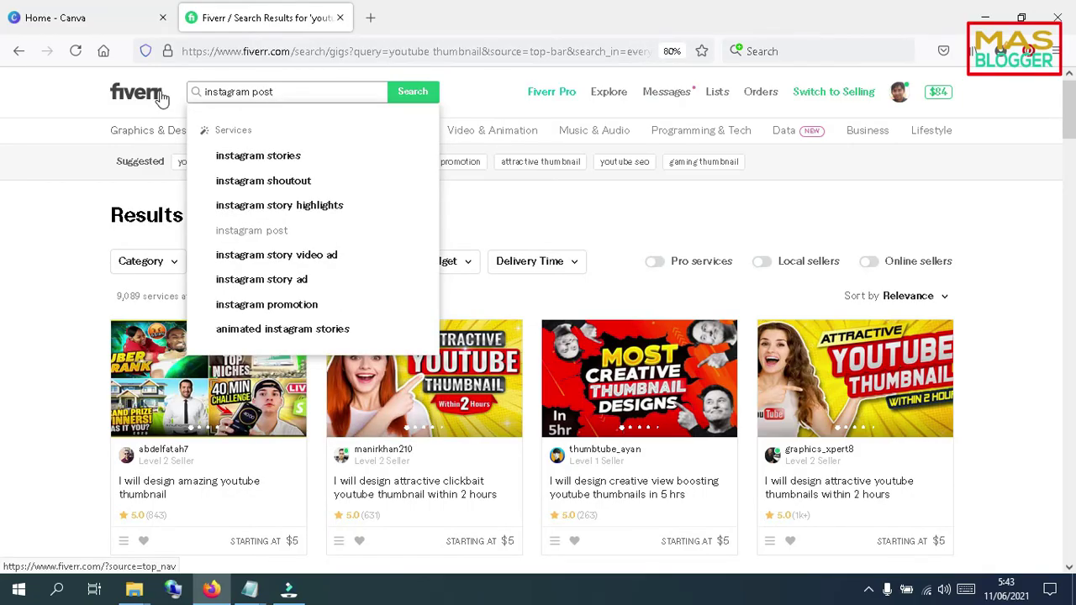
pyautogui.press('Return')
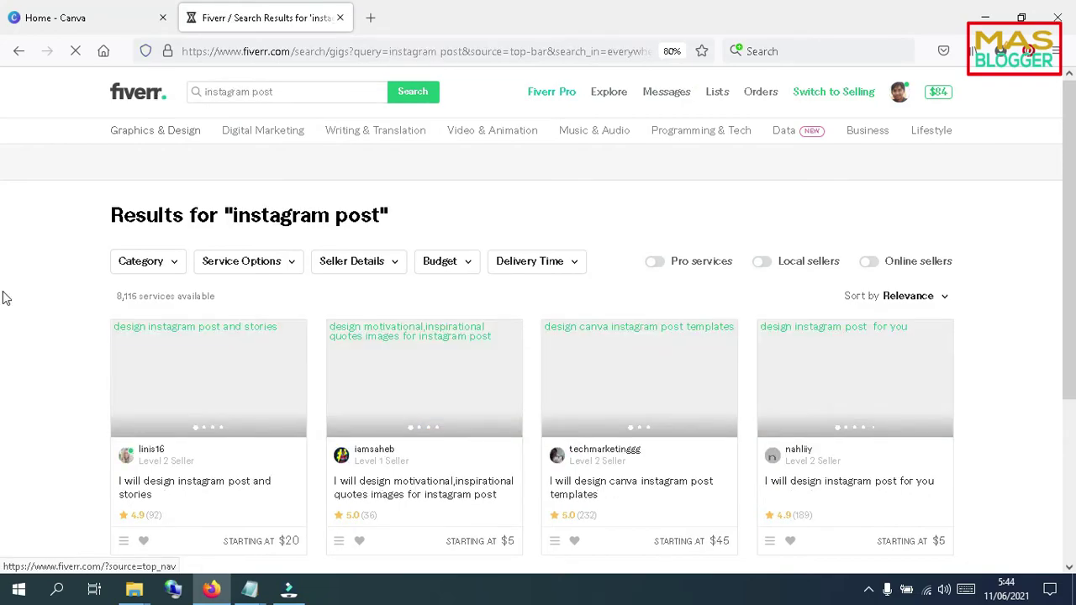
pyautogui.scroll(-3, 6, 298)
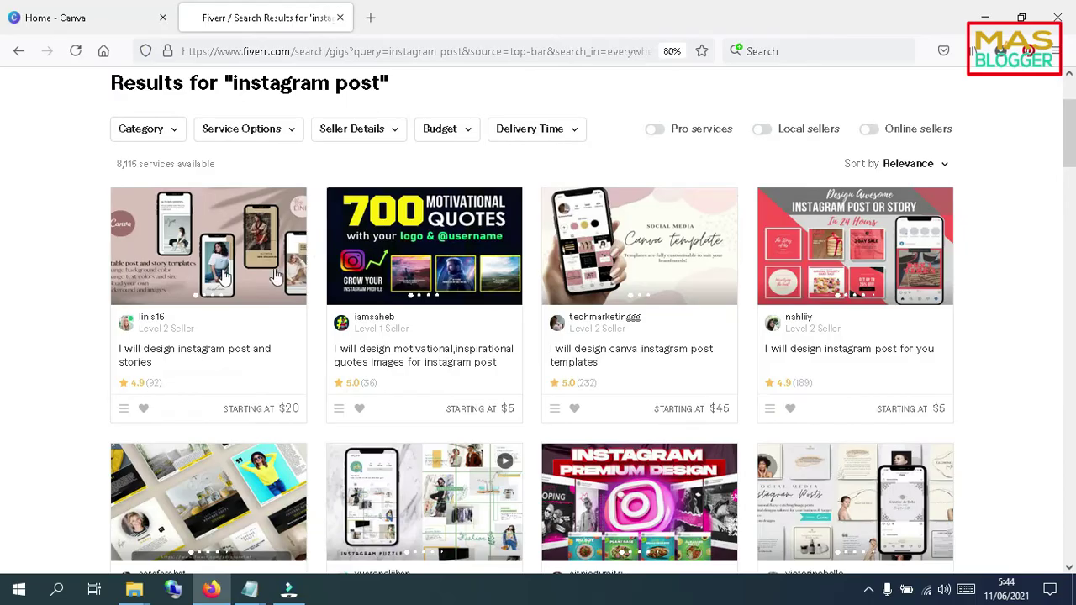
pyautogui.scroll(-10, 242, 347)
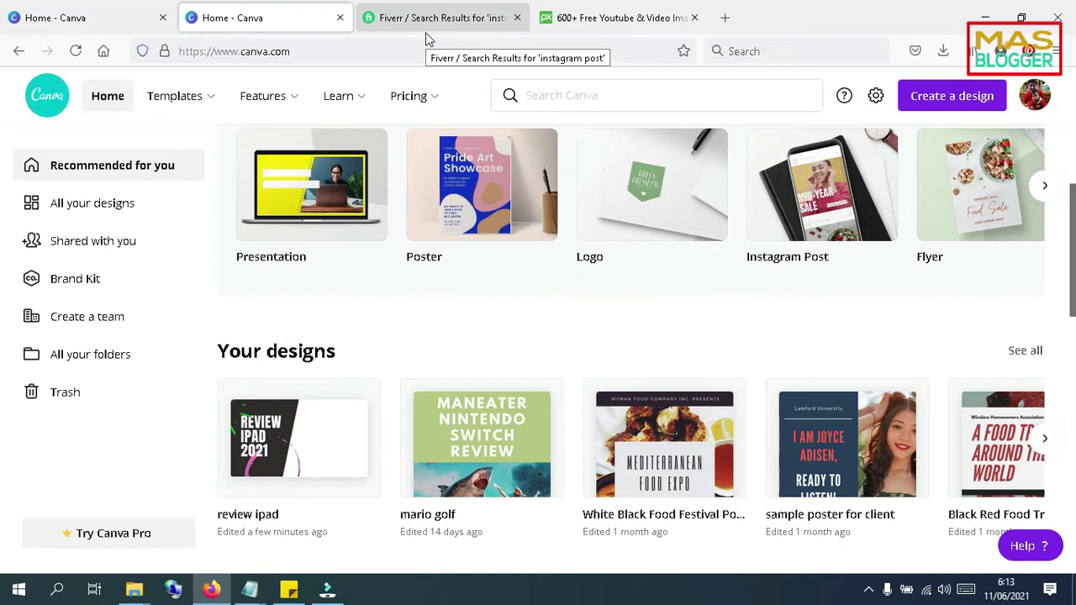
# Step: Search Canva for "youtube thum" and open the suggested YouTube Thumbnail template category
pyautogui.moveTo(197, 103)
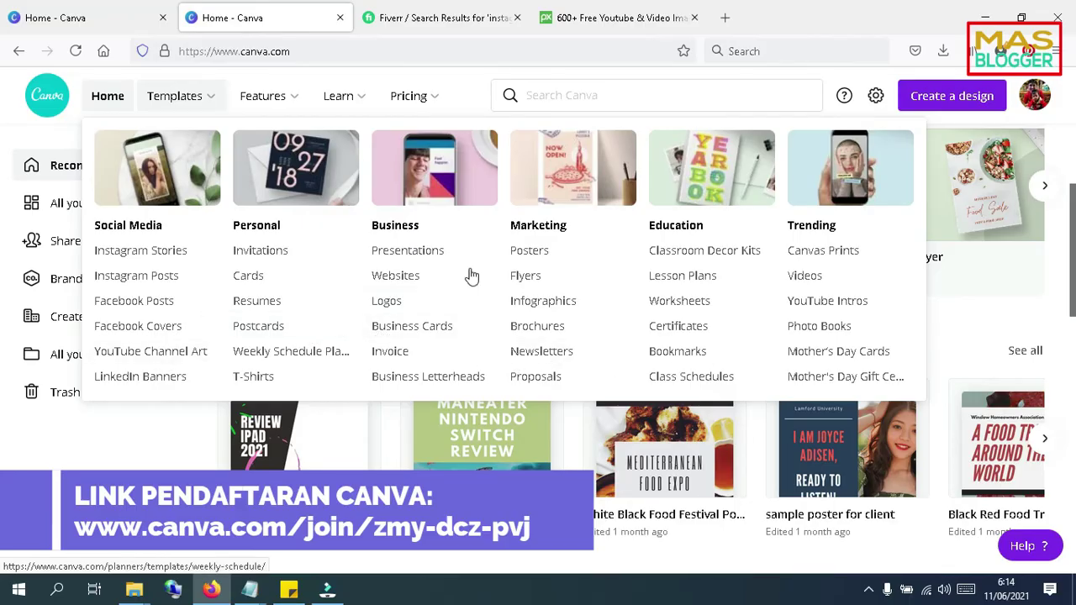
pyautogui.click(589, 95)
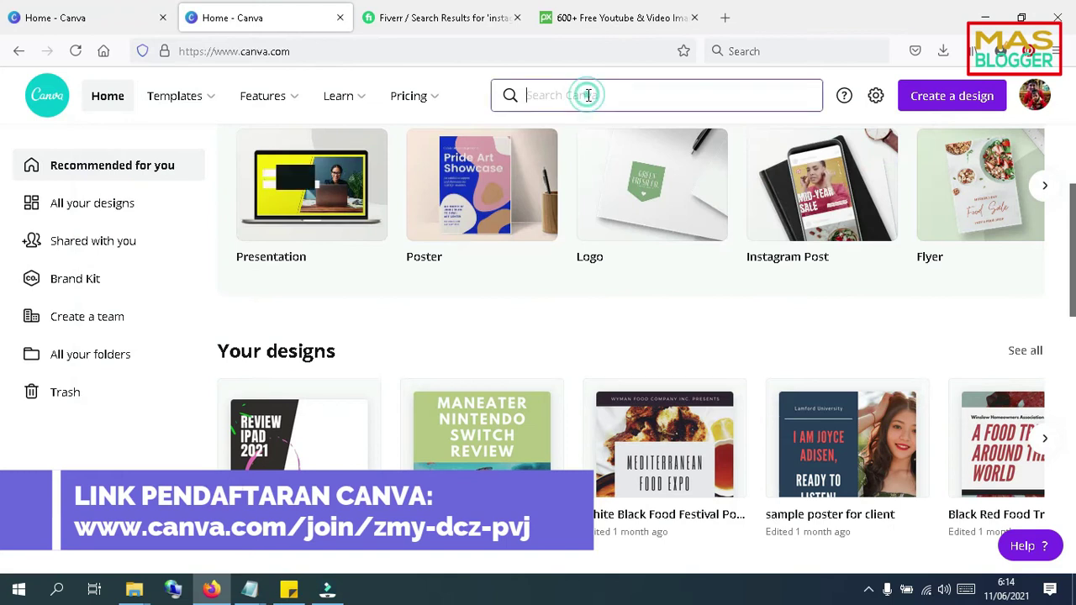
pyautogui.write('tout')
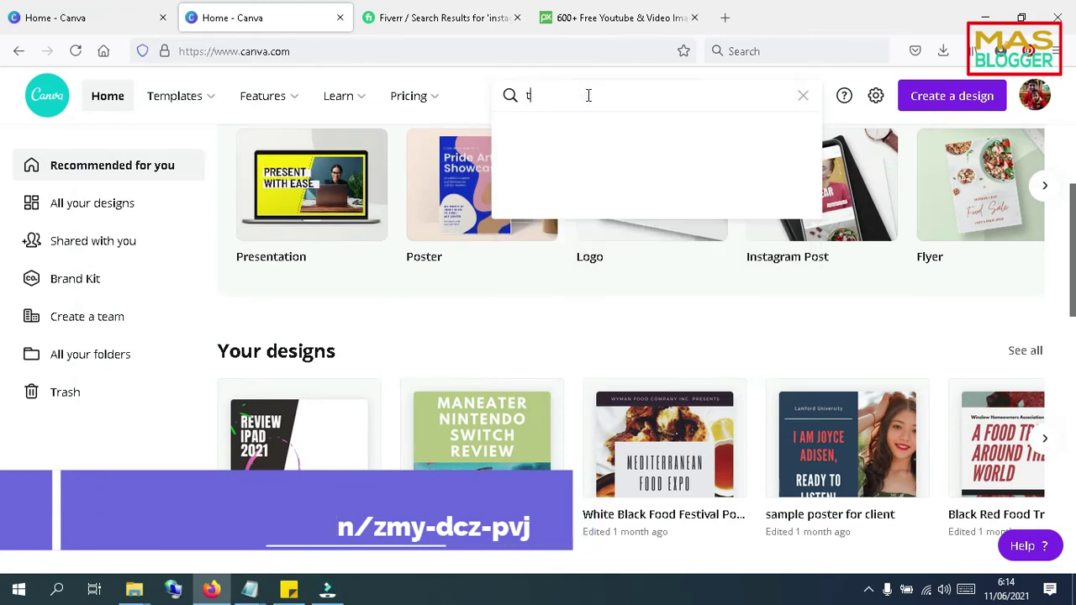
pyautogui.press('BackSpace')
pyautogui.press('BackSpace')
pyautogui.press('BackSpace')
pyautogui.press('BackSpace')
pyautogui.write('youtub')
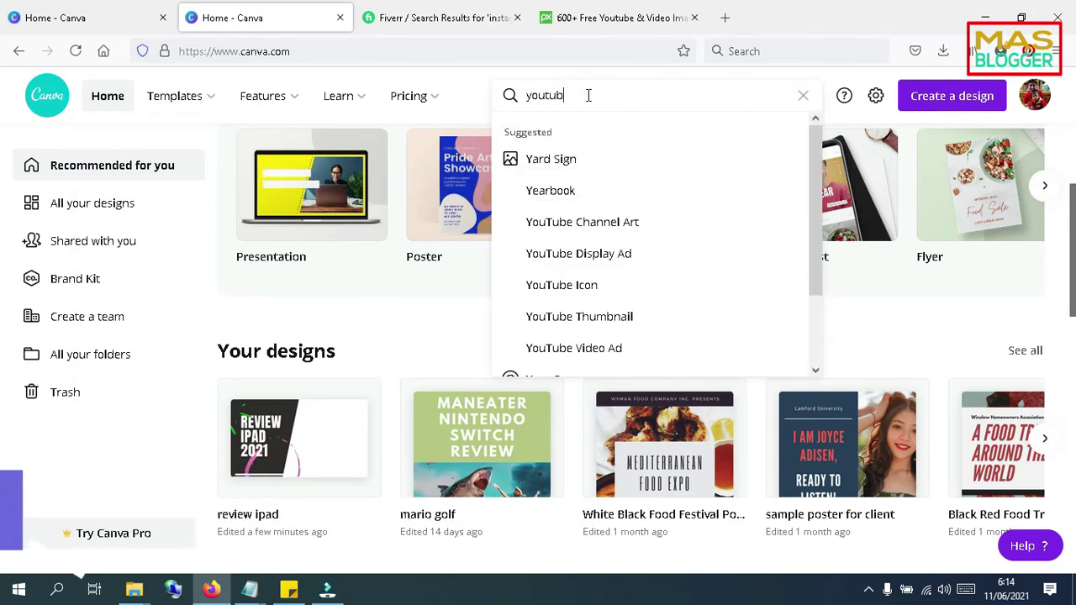
pyautogui.write('e thum')
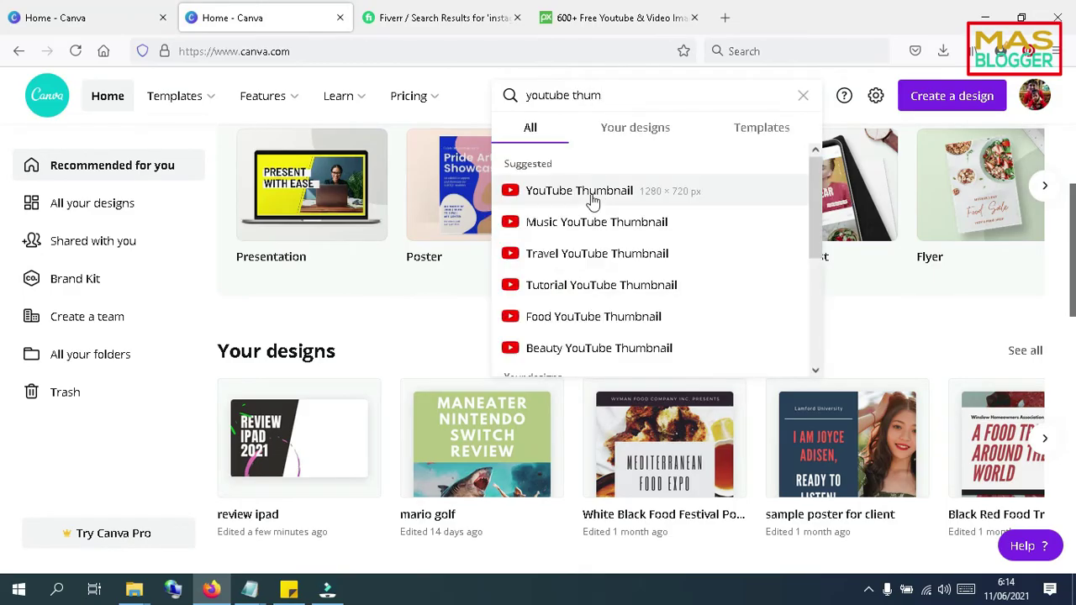
pyautogui.click(593, 199)
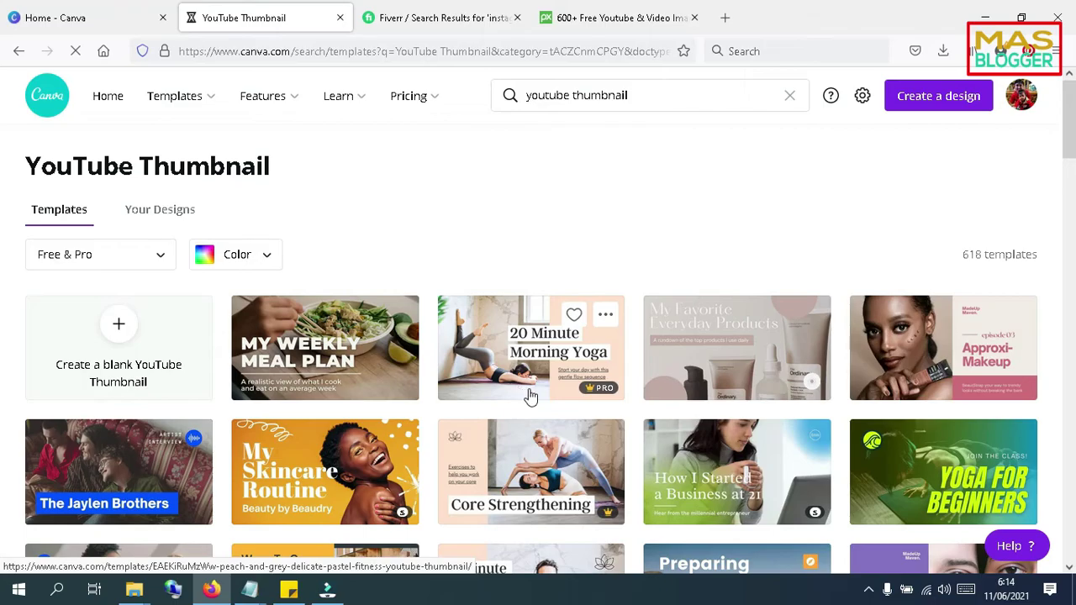
# Step: Look through the YouTube Thumbnail templates, comparing their designs and their free, paid and Pro labels
pyautogui.scroll(-3, 560, 397)
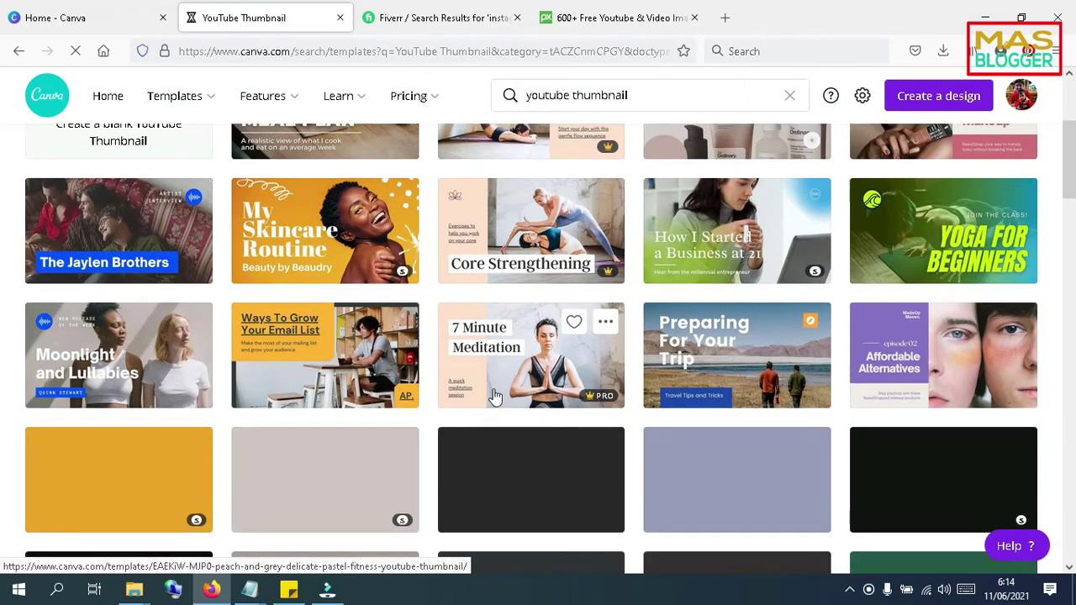
pyautogui.scroll(2, 496, 396)
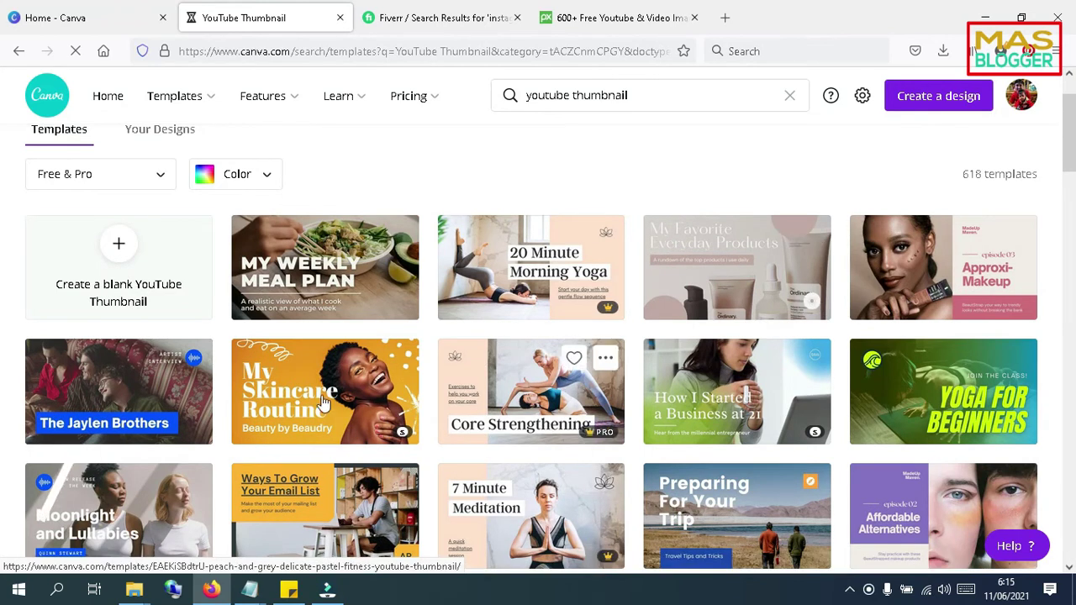
pyautogui.scroll(-4, 305, 380)
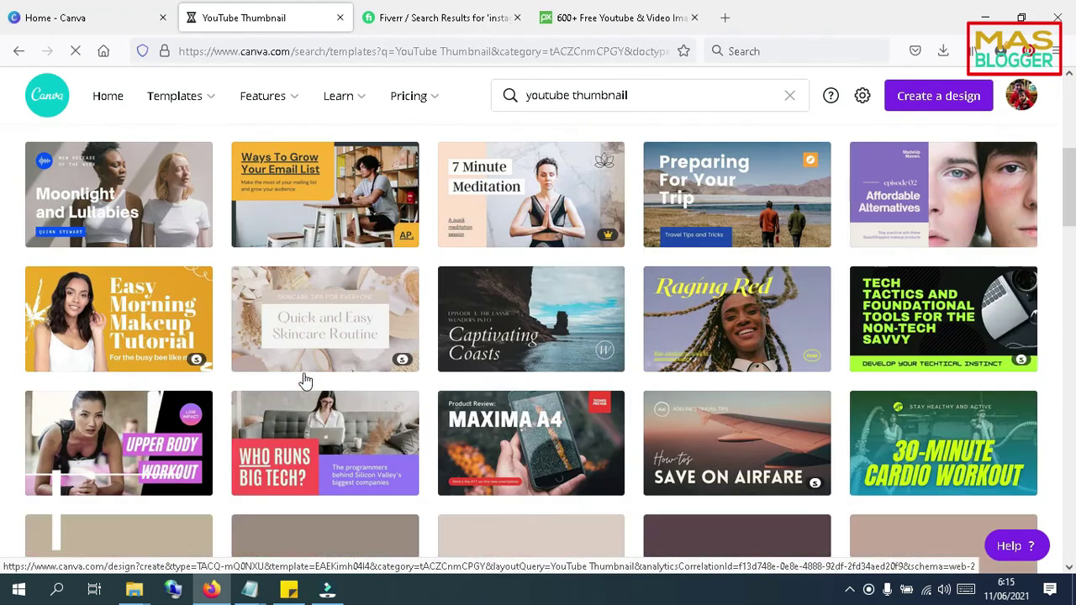
pyautogui.scroll(-3, 398, 296)
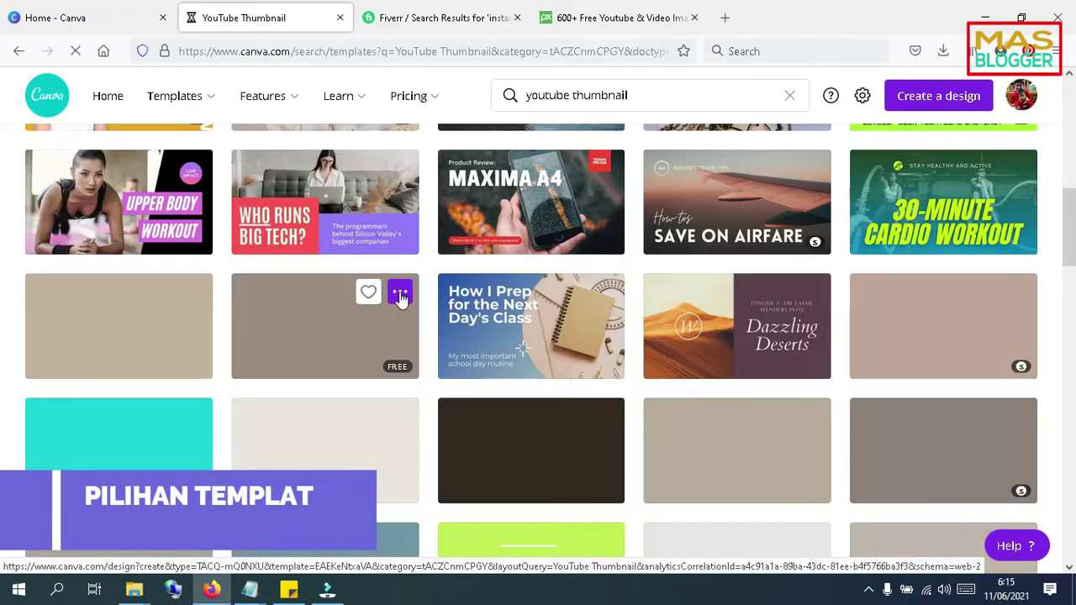
pyautogui.scroll(-2, 311, 336)
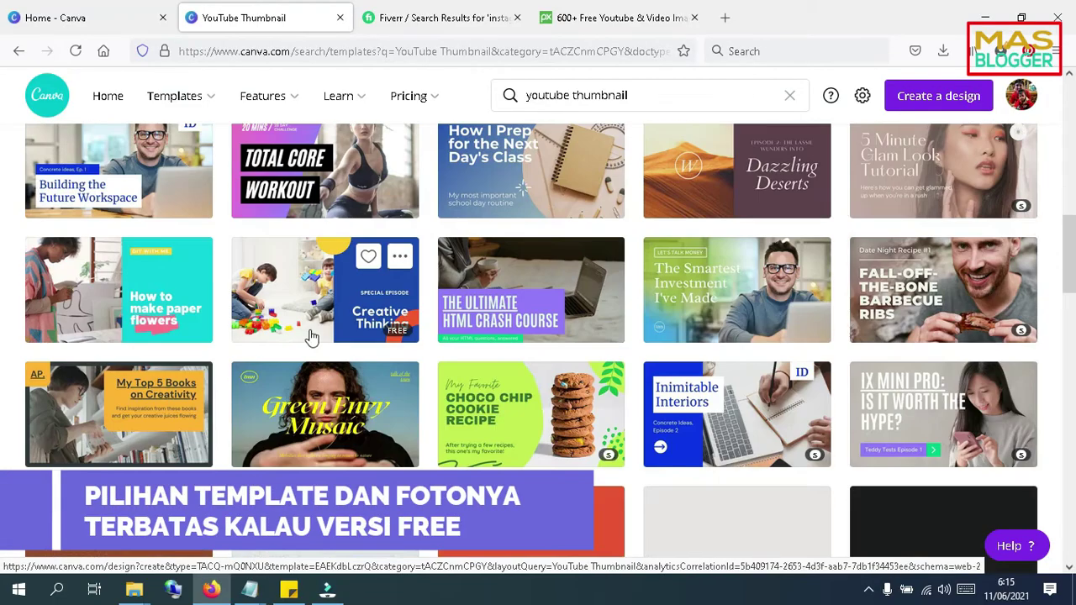
pyautogui.scroll(1, 311, 337)
pyautogui.scroll(-5, 311, 337)
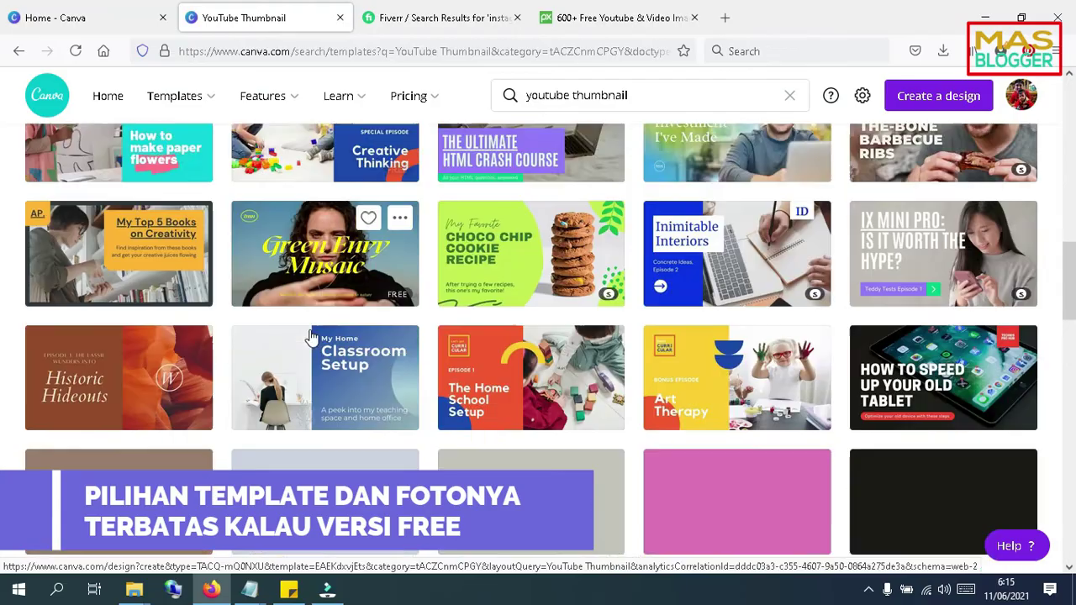
pyautogui.scroll(-4, 311, 337)
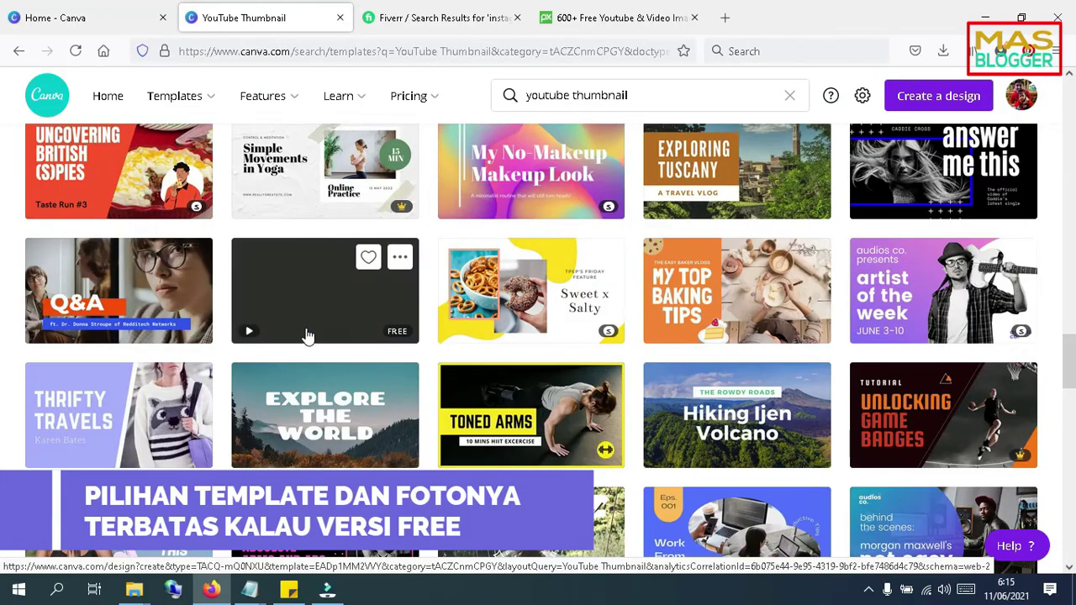
pyautogui.scroll(1, 307, 336)
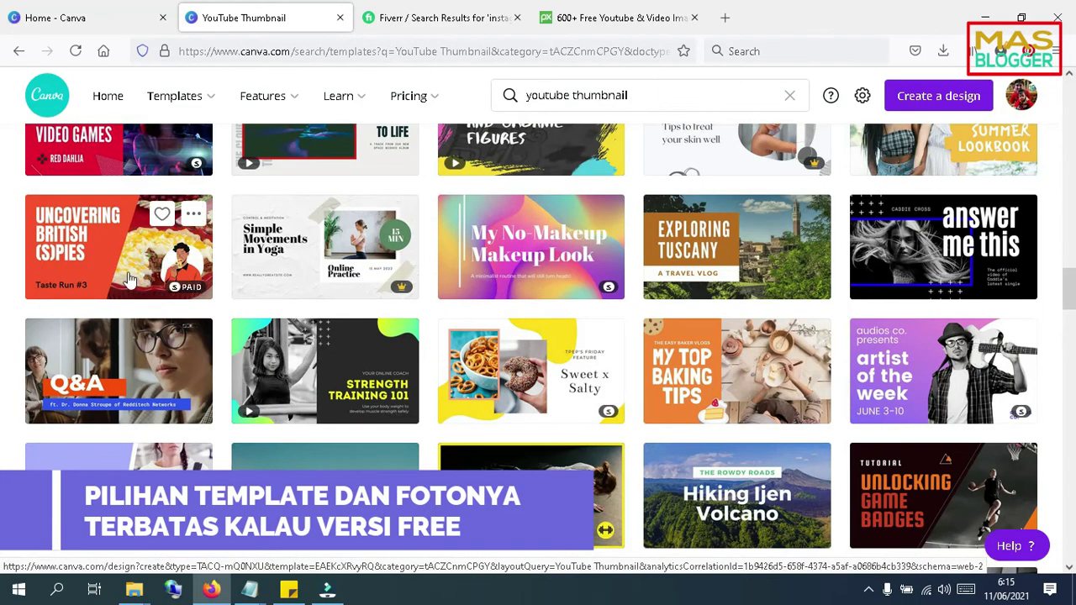
pyautogui.scroll(-5, 342, 410)
pyautogui.scroll(1, 342, 389)
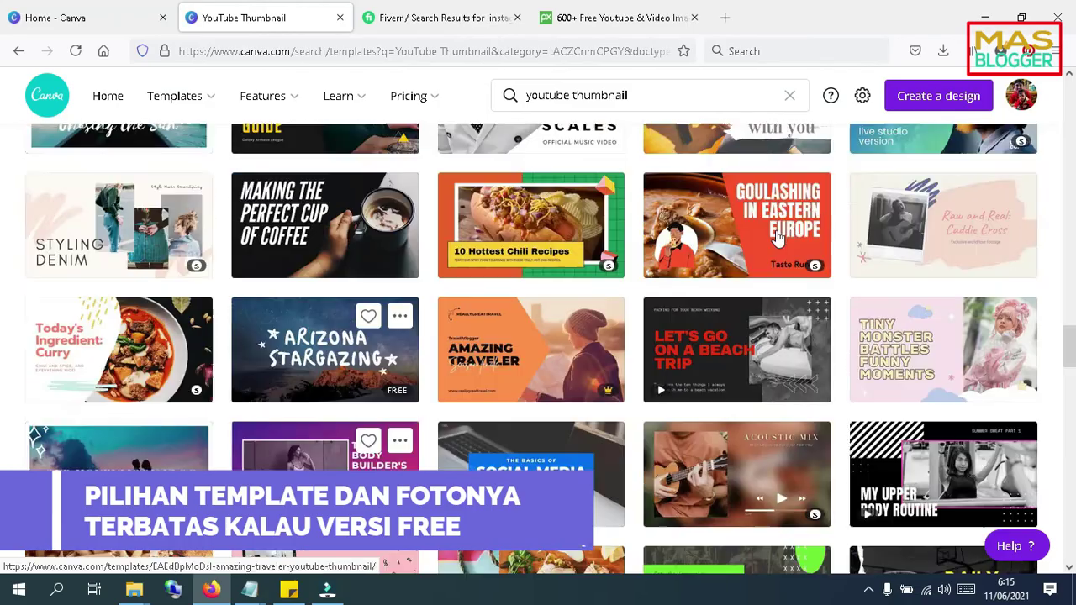
pyautogui.scroll(-1, 307, 353)
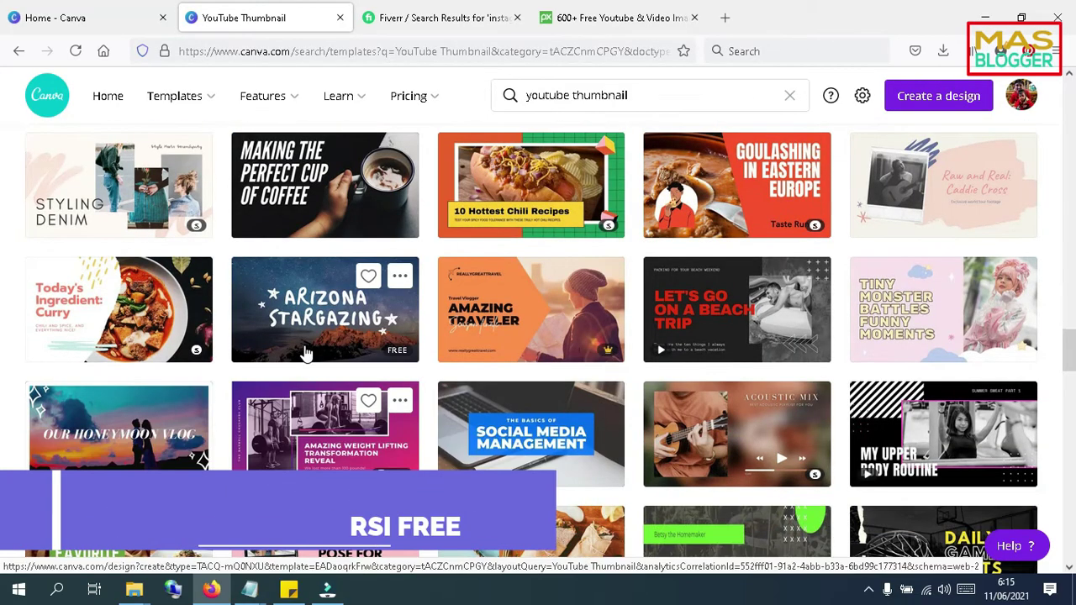
pyautogui.scroll(-2, 307, 353)
pyautogui.scroll(1, 379, 328)
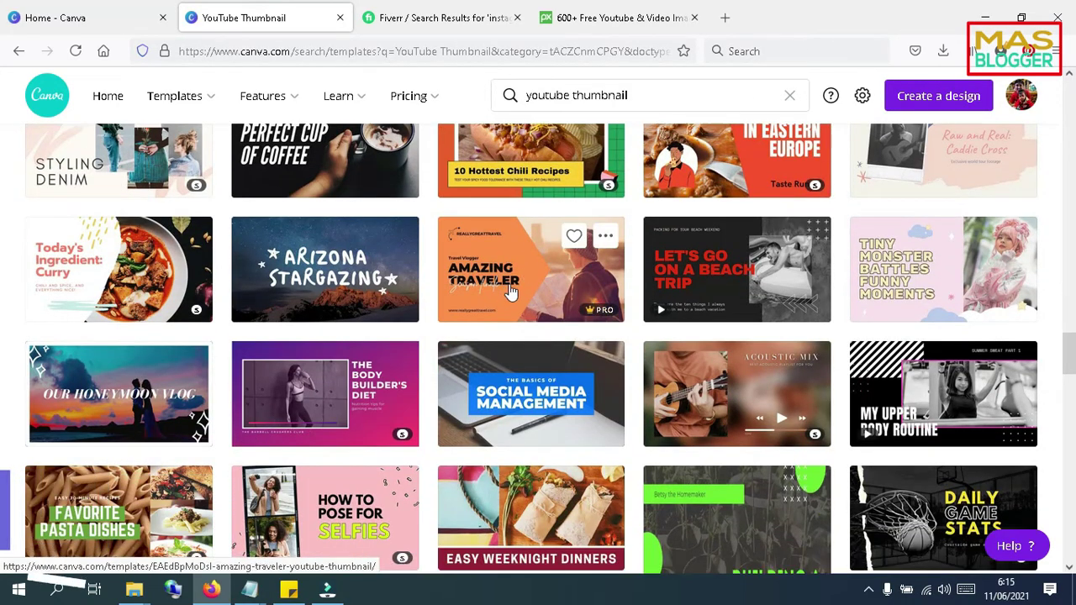
pyautogui.scroll(2, 510, 292)
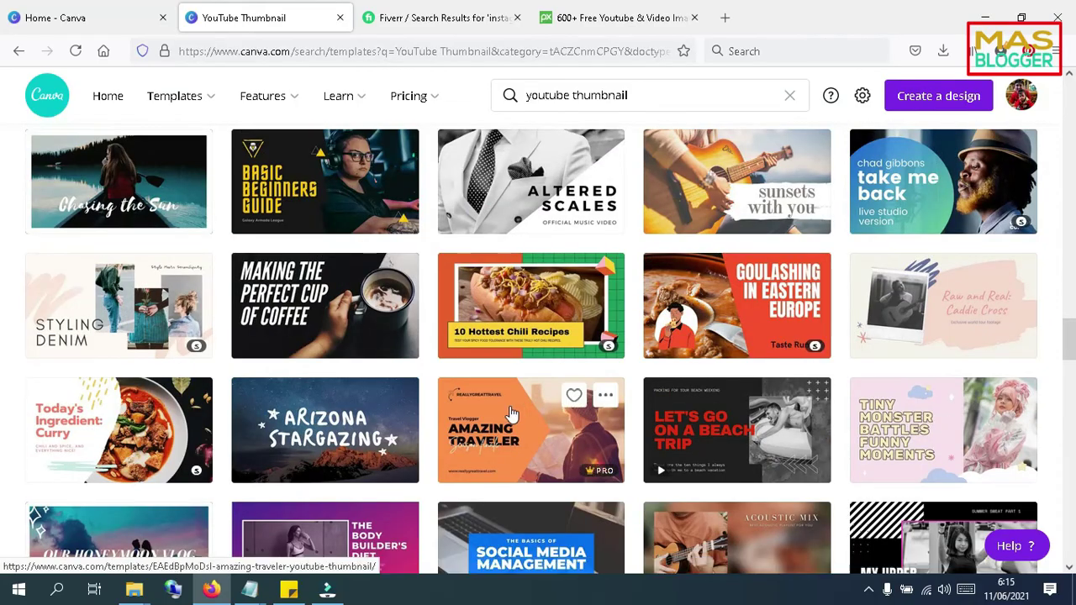
pyautogui.scroll(-5, 339, 303)
pyautogui.scroll(-2, 339, 303)
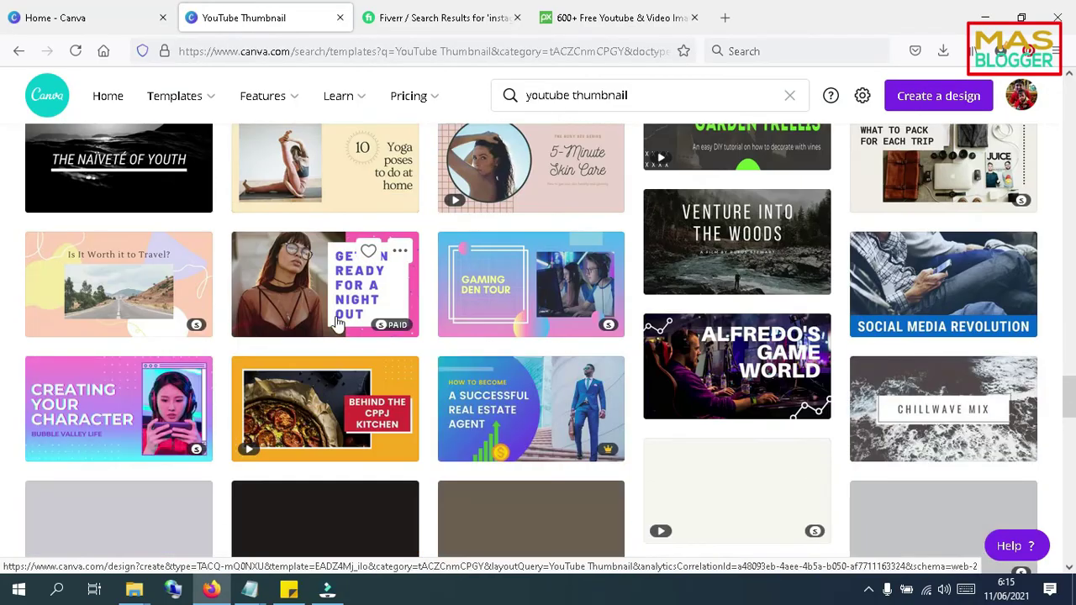
pyautogui.scroll(-2, 338, 322)
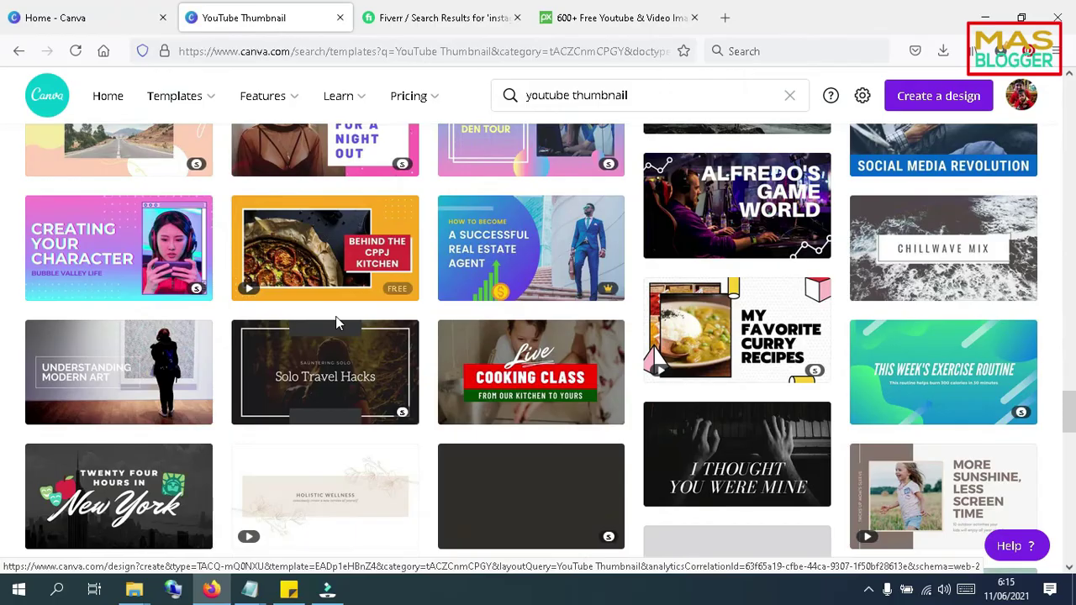
# Step: Open the "Perfect Long Lashes" thumbnail template and delete its watermarked eye photo
pyautogui.scroll(-2, 335, 316)
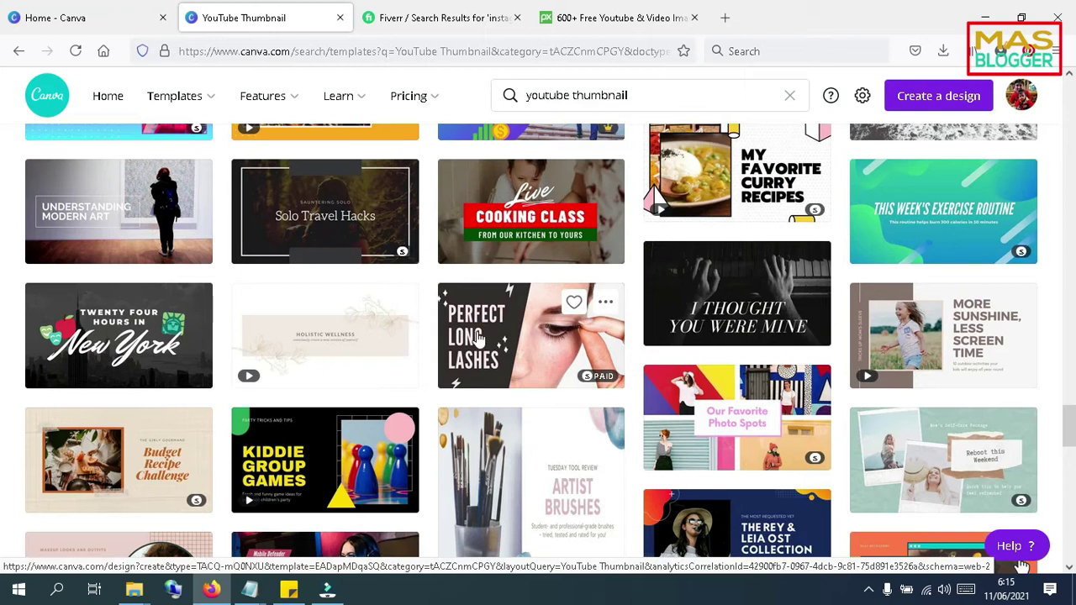
pyautogui.click(477, 336)
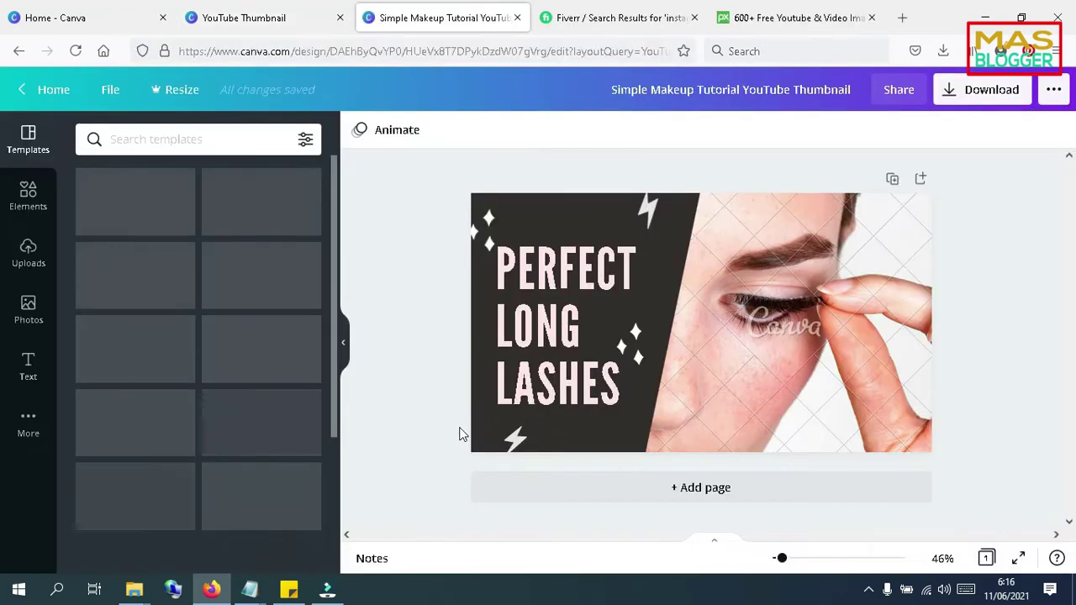
pyautogui.click(793, 363)
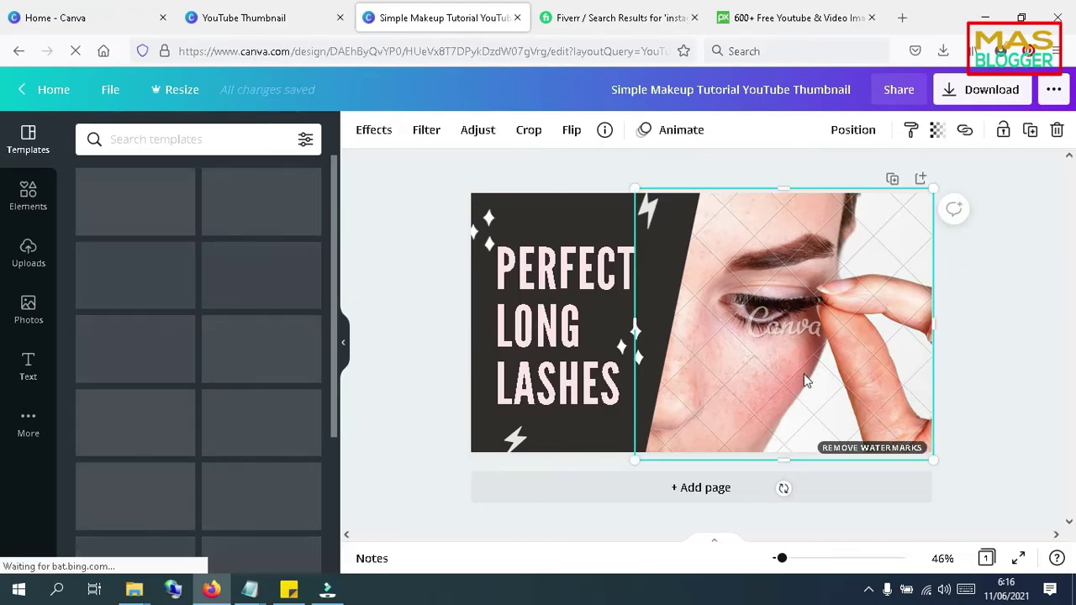
pyautogui.click(862, 456)
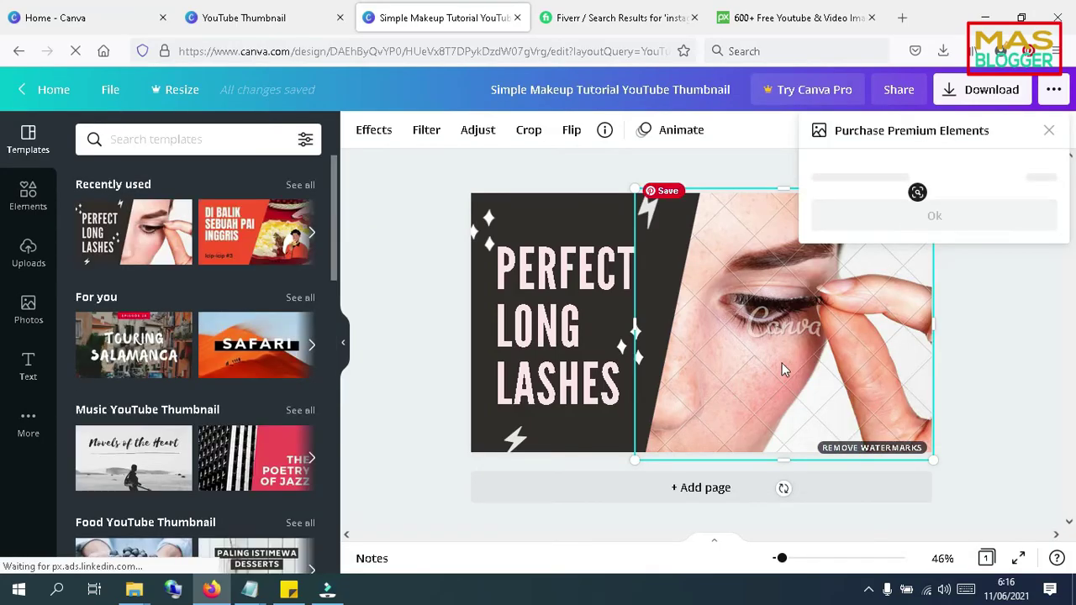
pyautogui.click(1049, 131)
pyautogui.press('Delete')
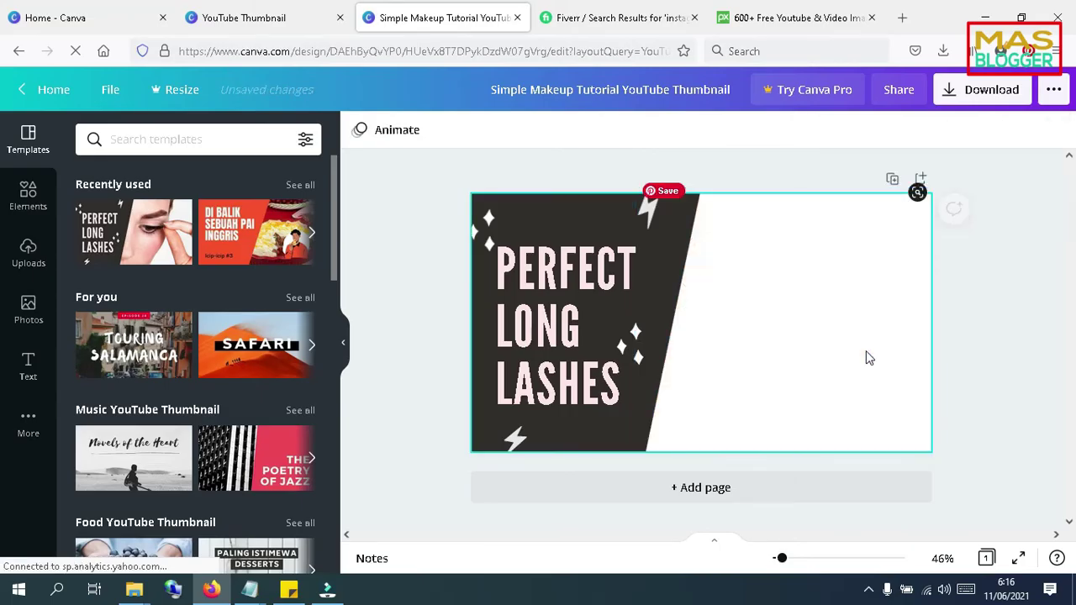
# Step: Delete the two sparkle decorations and the lower lightning bolt around the title text
pyautogui.click(486, 229)
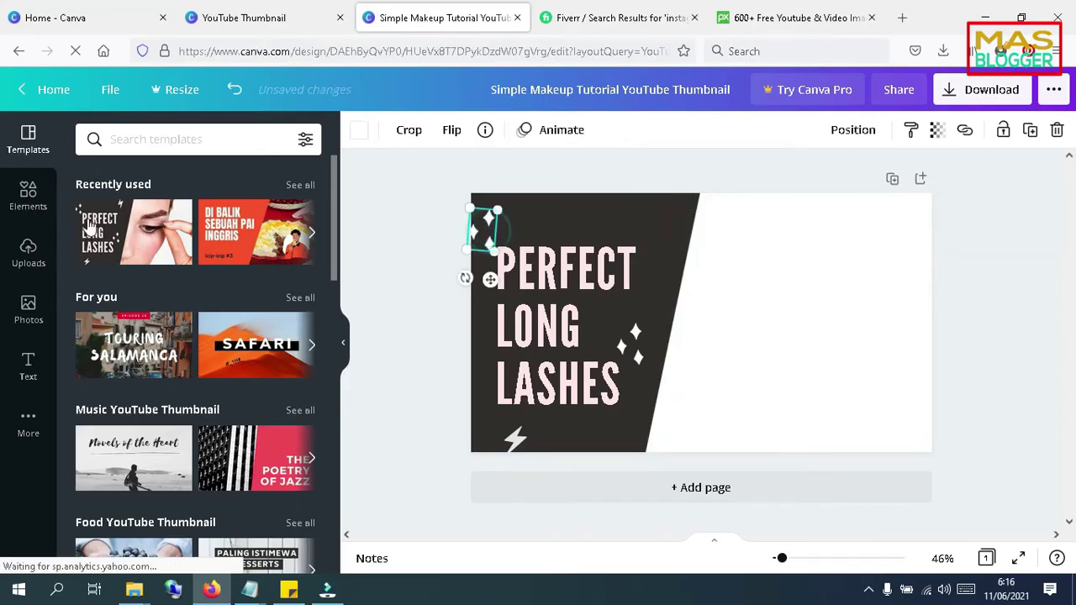
pyautogui.press('Delete')
pyautogui.click(631, 343)
pyautogui.press('Delete')
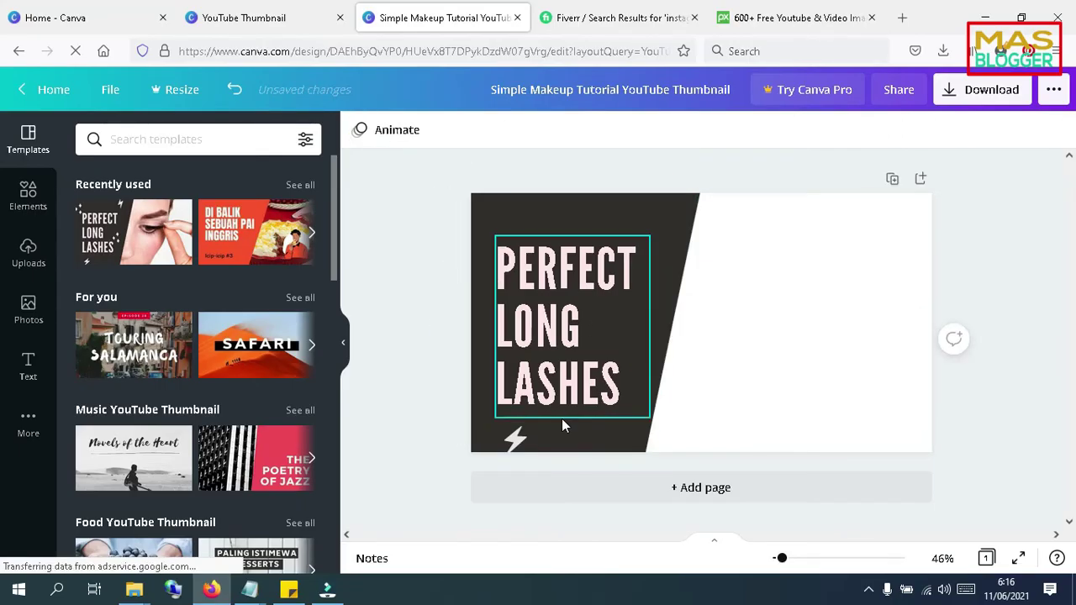
pyautogui.click(522, 443)
pyautogui.press('Delete')
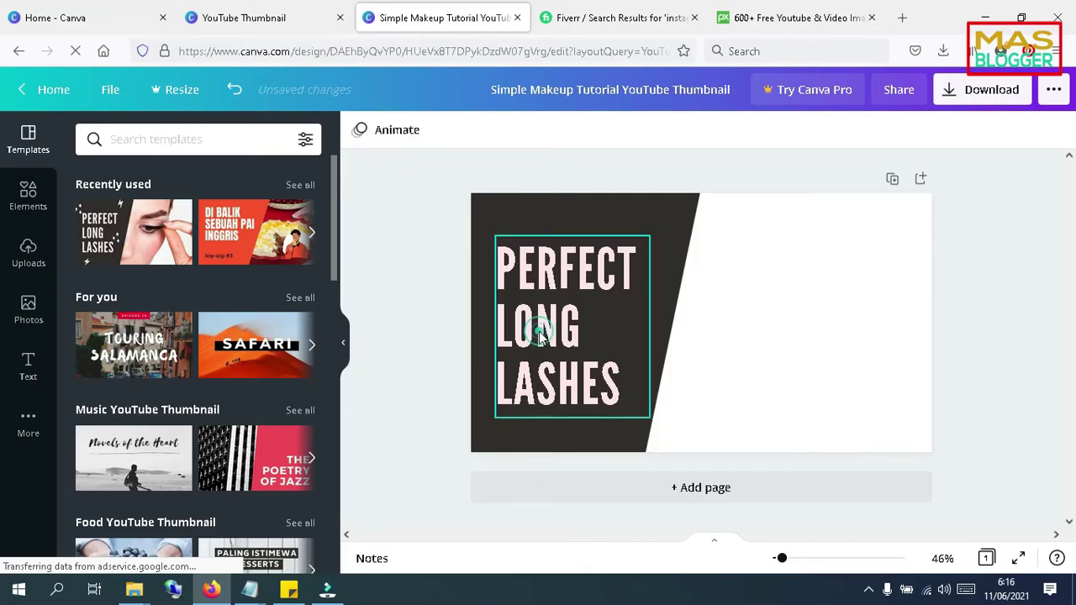
# Step: Set the "Perfect Long Lashes" title's text colour to white #ffffff and its font to Anton
pyautogui.doubleClick(540, 334)
pyautogui.click(598, 133)
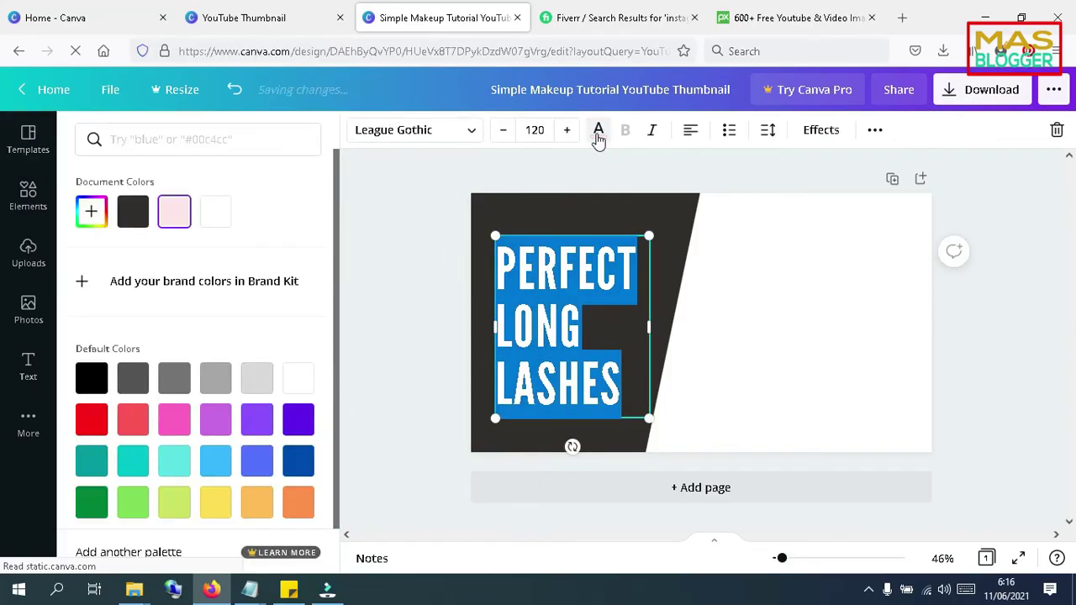
pyautogui.click(292, 383)
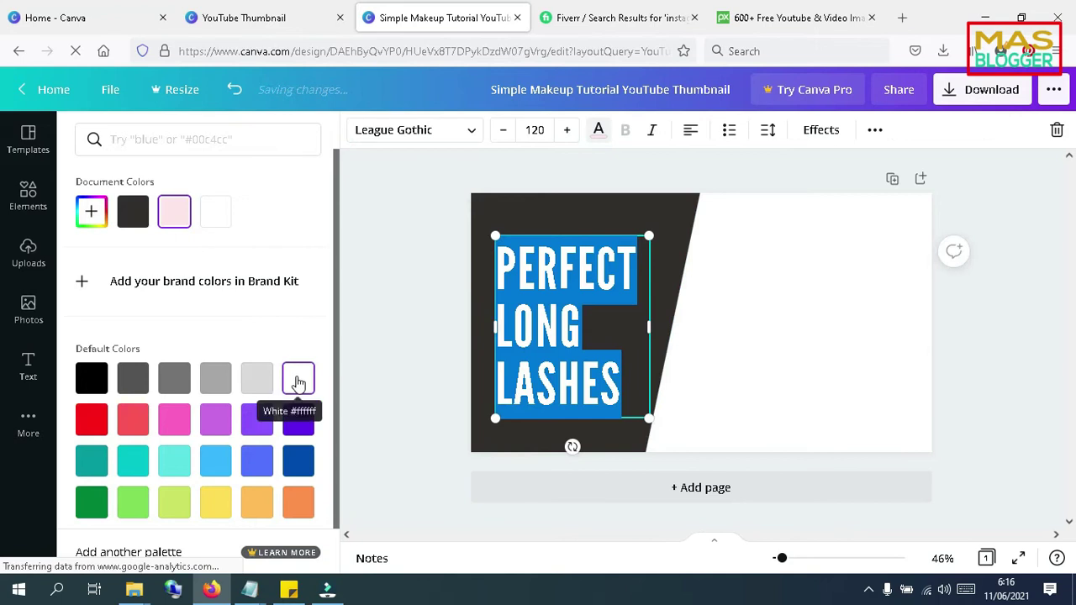
pyautogui.click(469, 130)
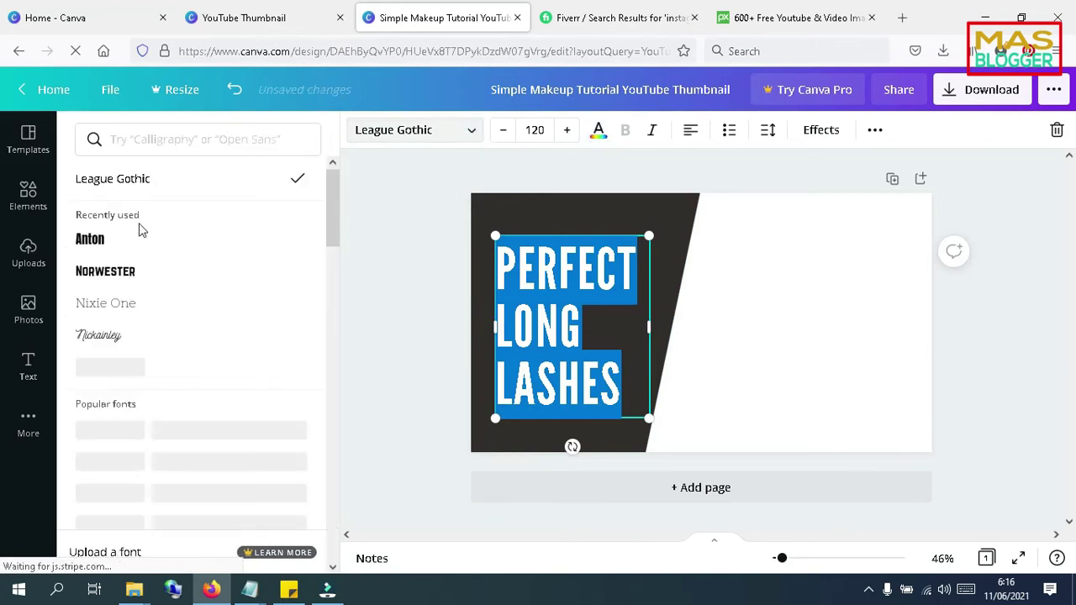
pyautogui.click(107, 243)
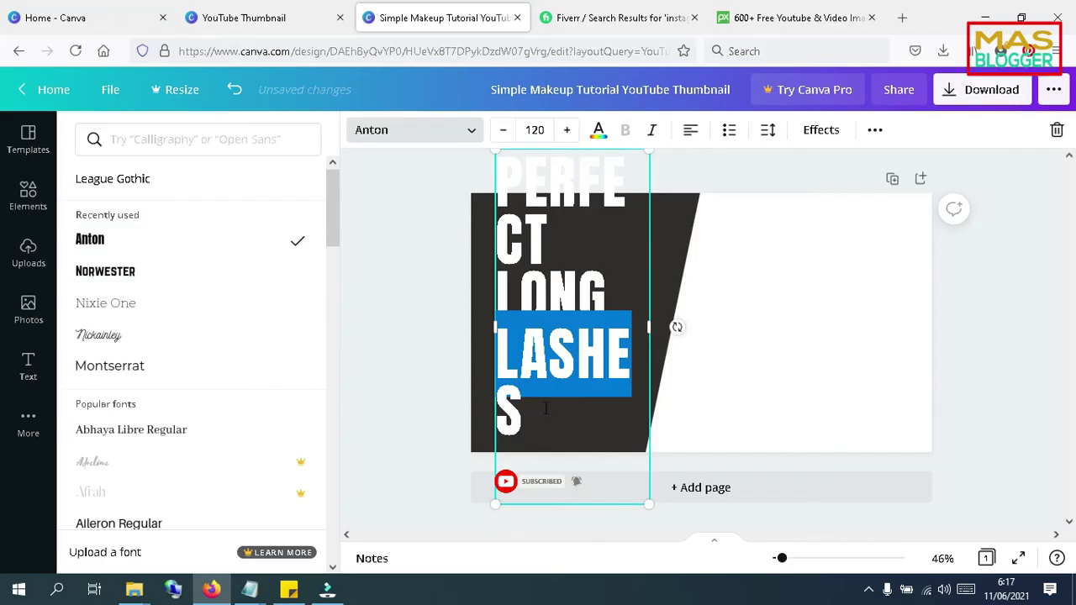
# Step: Reduce the whole title's font size to 86.5 so that each word fits on one line
pyautogui.moveTo(545, 407); pyautogui.dragTo(519, 185)
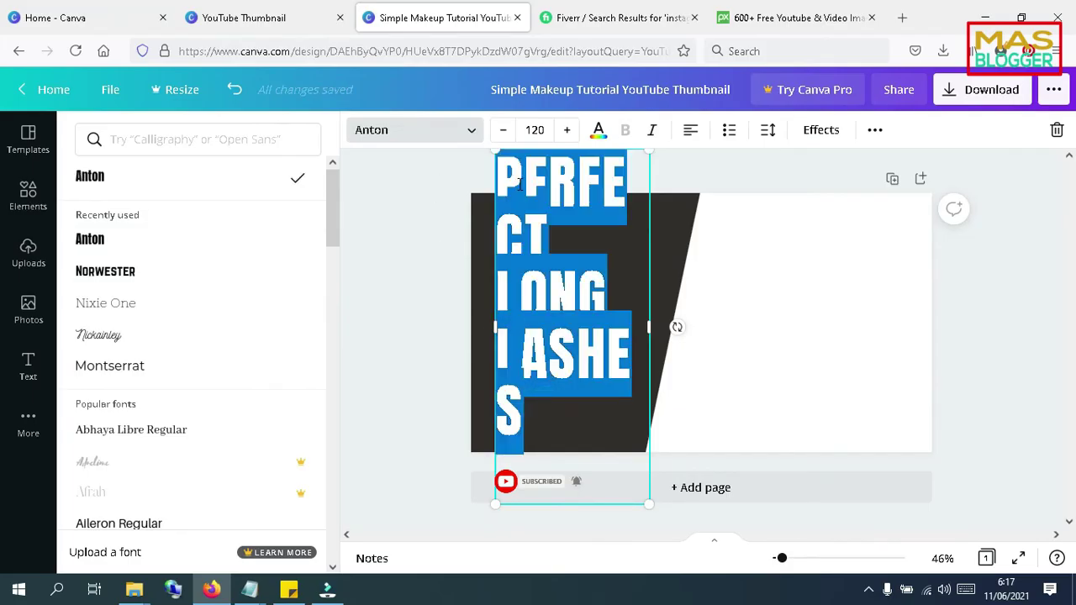
pyautogui.click(503, 134)
pyautogui.click(504, 134)
pyautogui.click(504, 135)
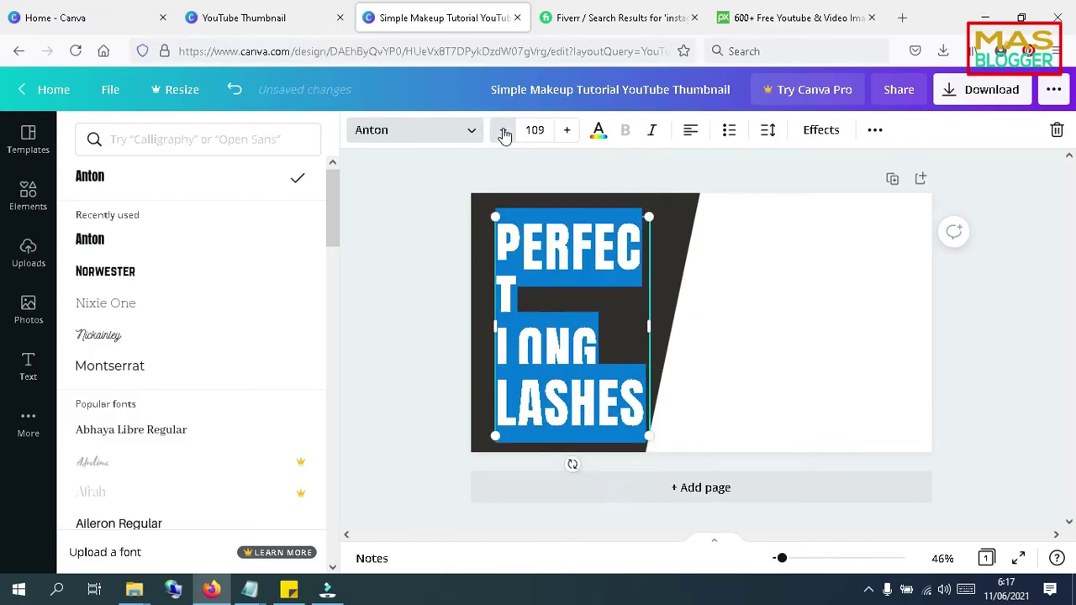
pyautogui.click(504, 134)
pyautogui.click(503, 135)
pyautogui.click(504, 135)
pyautogui.click(503, 134)
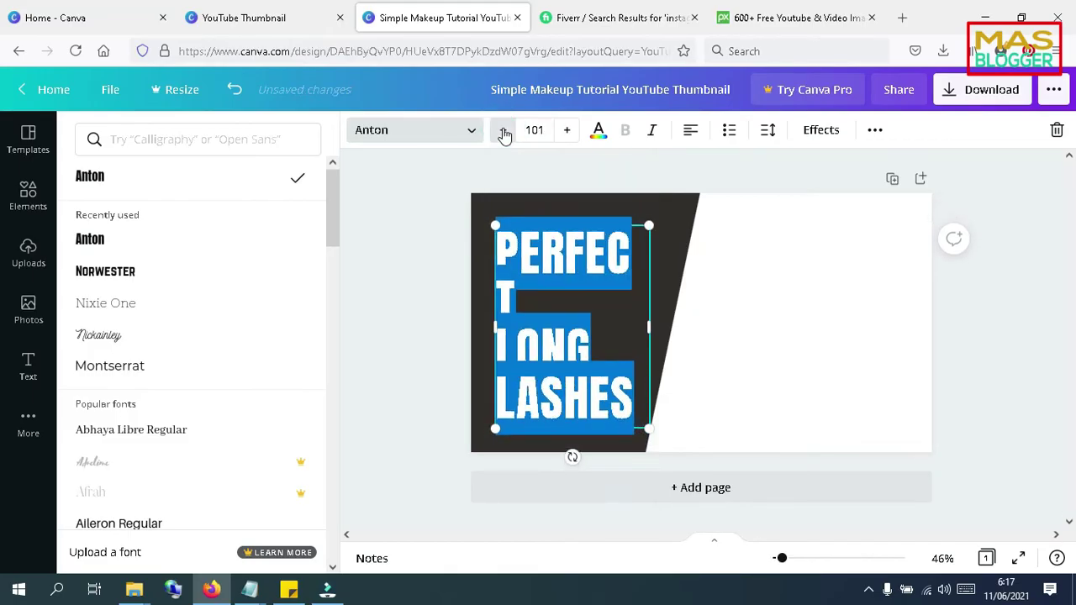
pyautogui.click(503, 135)
pyautogui.click(503, 135)
pyautogui.click(504, 134)
pyautogui.click(503, 135)
pyautogui.click(503, 135)
pyautogui.click(503, 134)
pyautogui.click(398, 273)
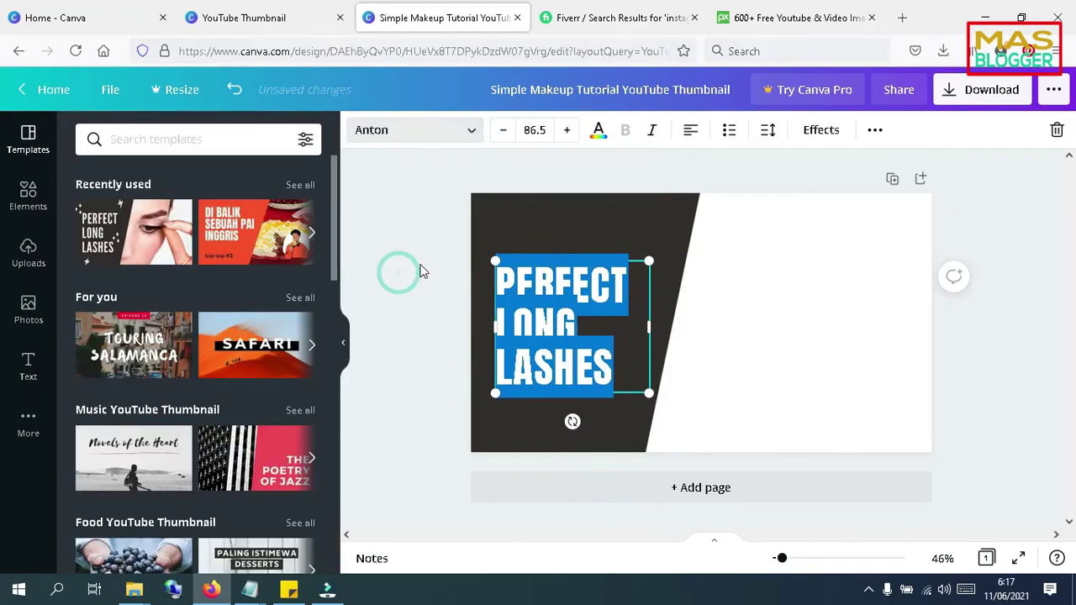
# Step: Replace the title with "CARA MEMBUAT YOUTUBE THUMBNAIL DI CANVA" and reduce its font size to 63.5
pyautogui.click(607, 362)
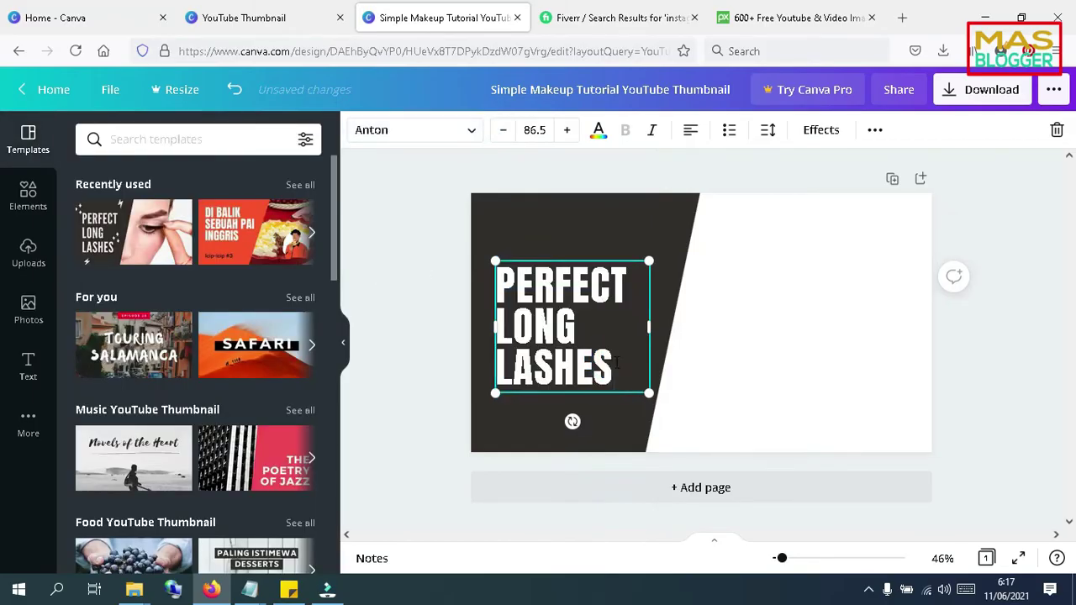
pyautogui.keyDown('shift'); pyautogui.click(516, 309); pyautogui.keyUp('shift')
pyautogui.keyDown('shift'); pyautogui.click(502, 276); pyautogui.keyUp('shift')
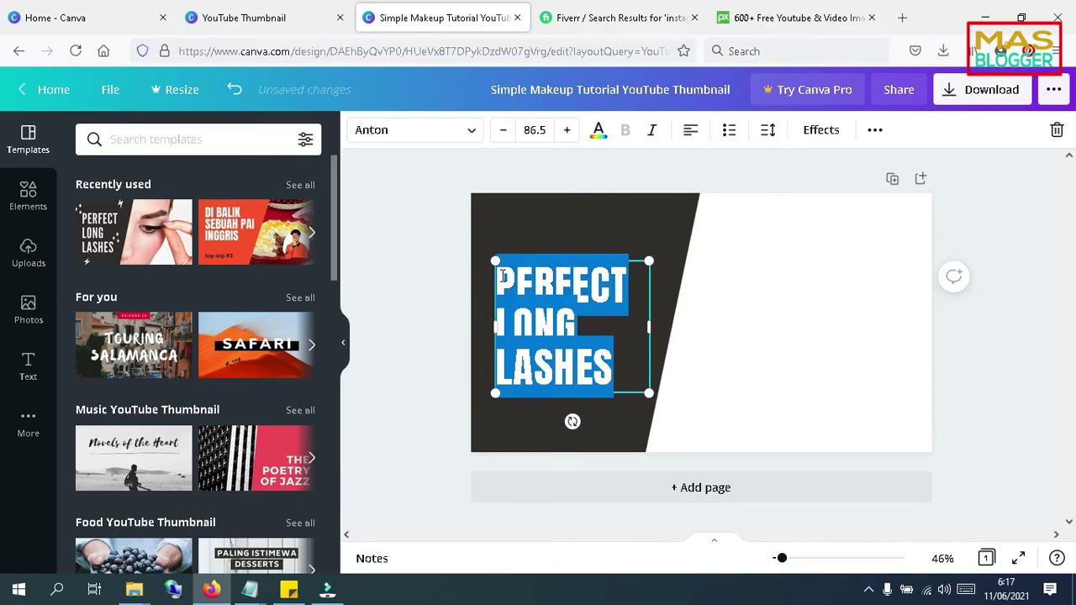
pyautogui.write('CARA MEMBU')
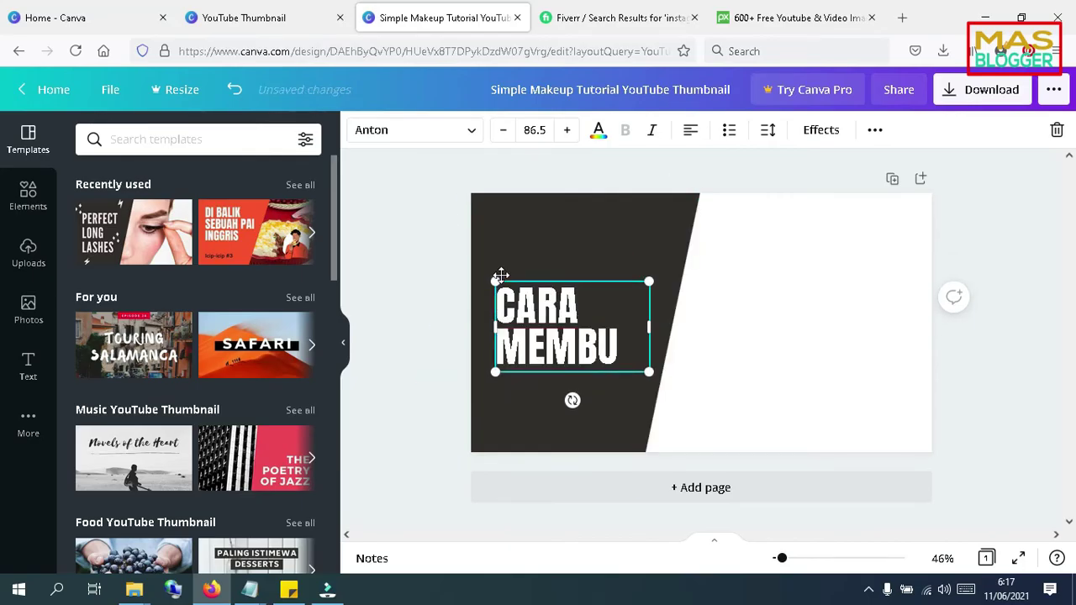
pyautogui.write('AT YOUTUBE THUMBNAIL DI CANVA')
pyautogui.hotkey('ctrl', 'a')
pyautogui.click(503, 130)
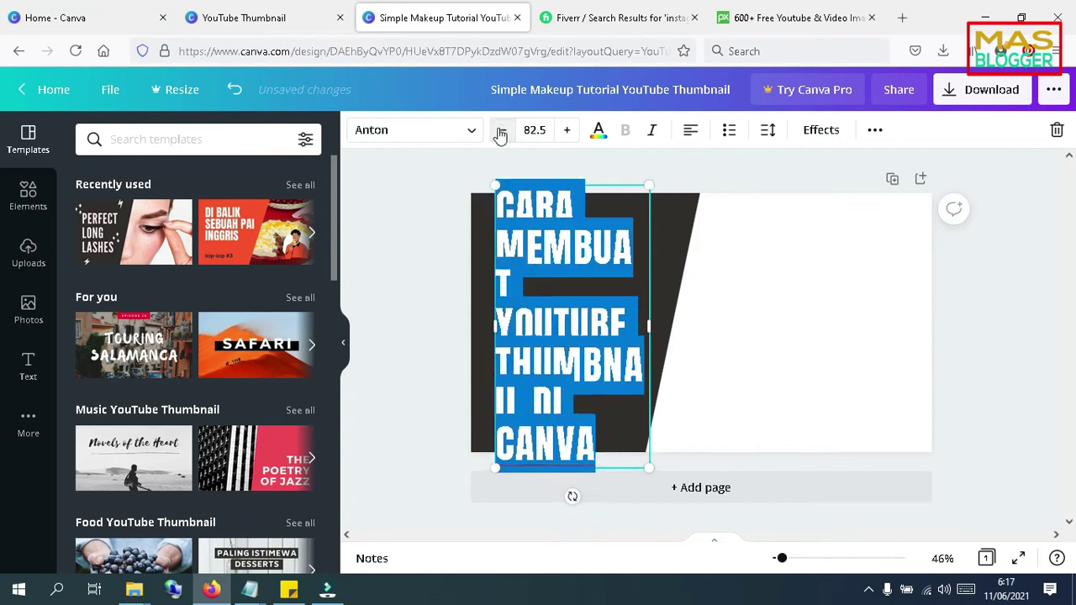
pyautogui.press('Escape')
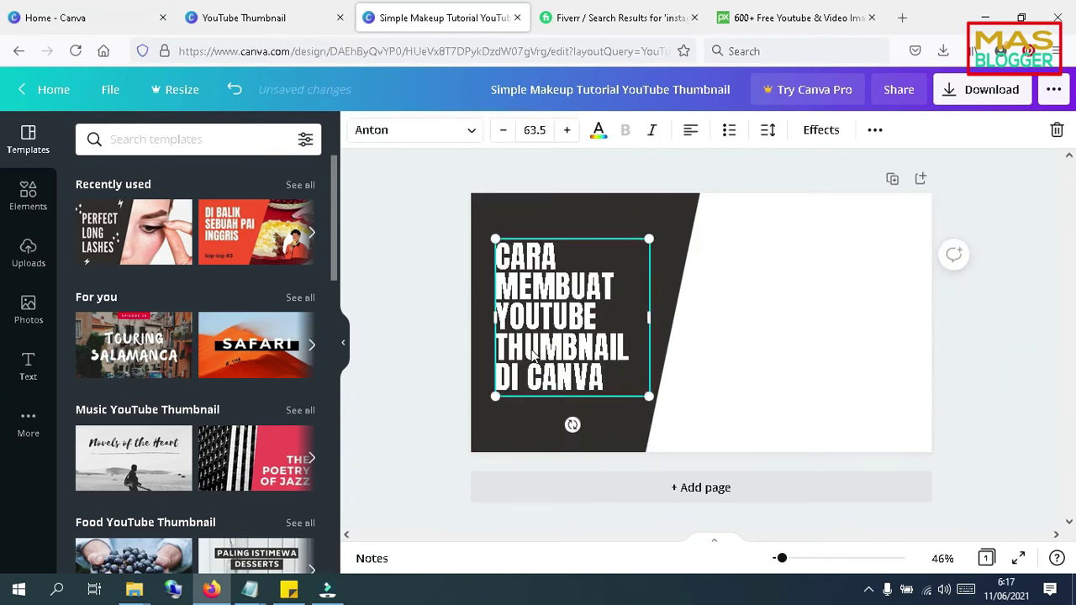
pyautogui.click(1003, 384)
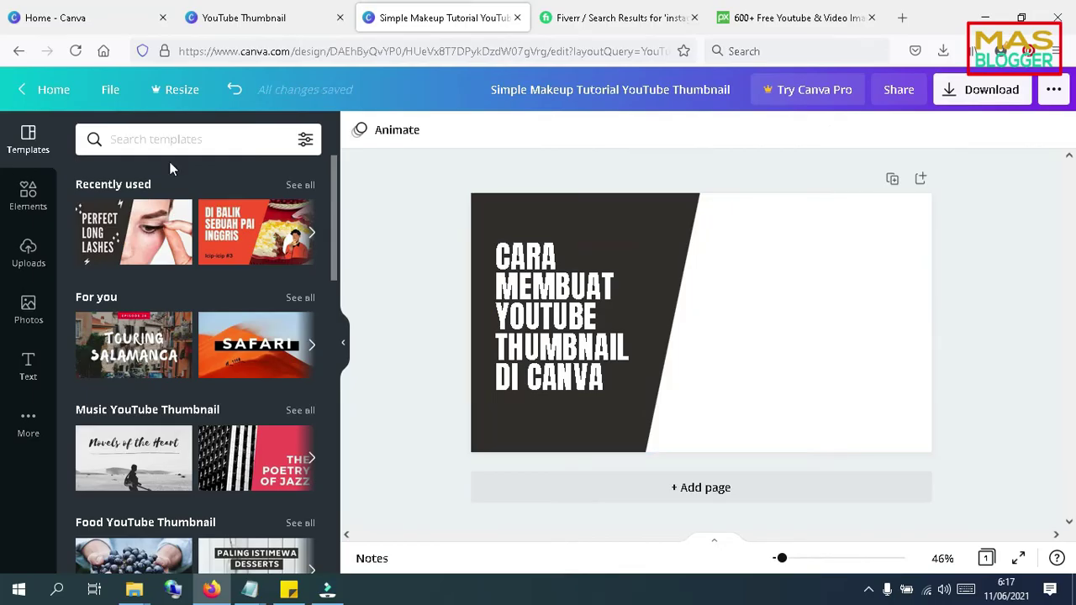
# Step: Switch to Pixabay and search its images for "video"
pyautogui.click(797, 16)
pyautogui.scroll(15, 462, 399)
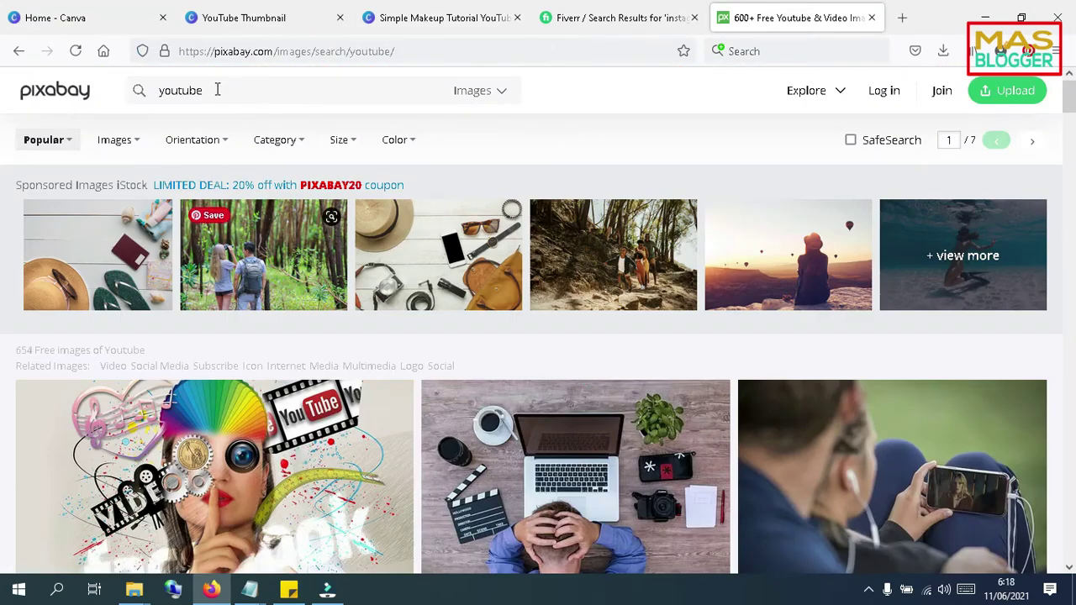
pyautogui.moveTo(216, 90); pyautogui.dragTo(140, 90)
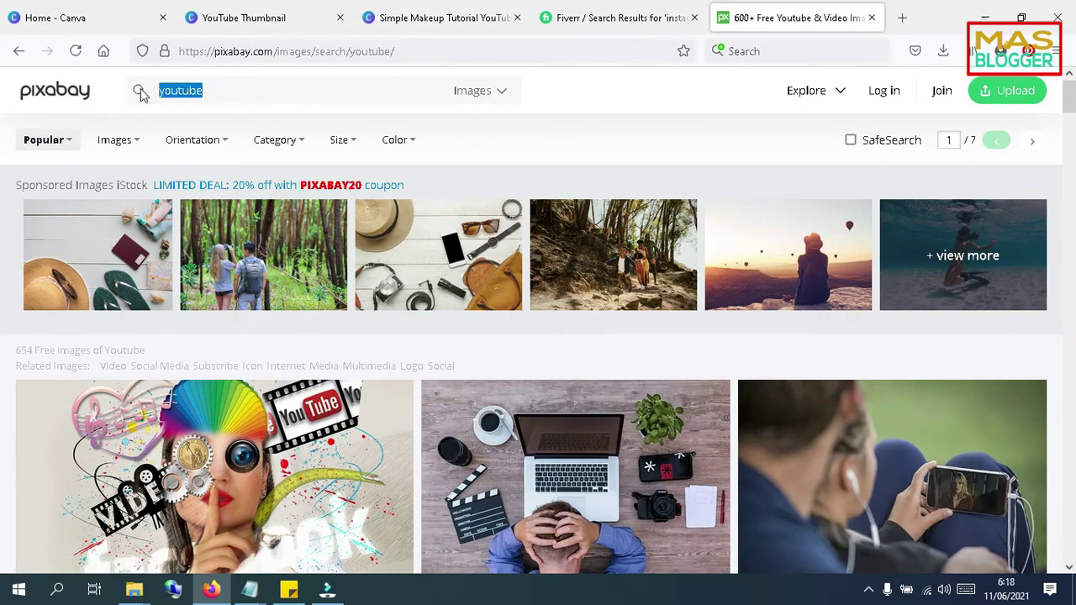
pyautogui.write('vide')
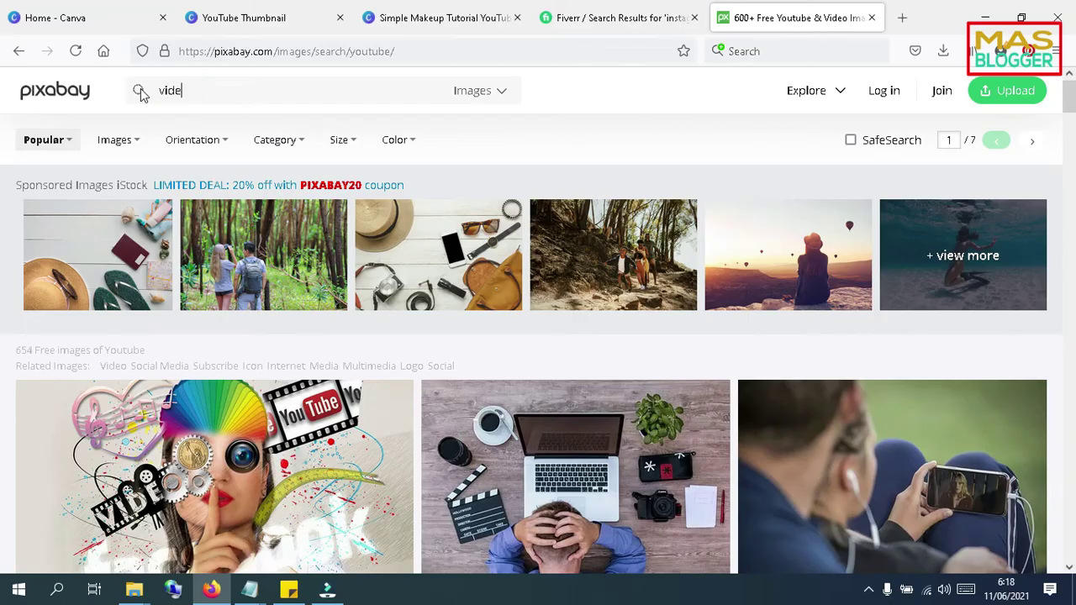
pyautogui.write('o')
pyautogui.press('Return')
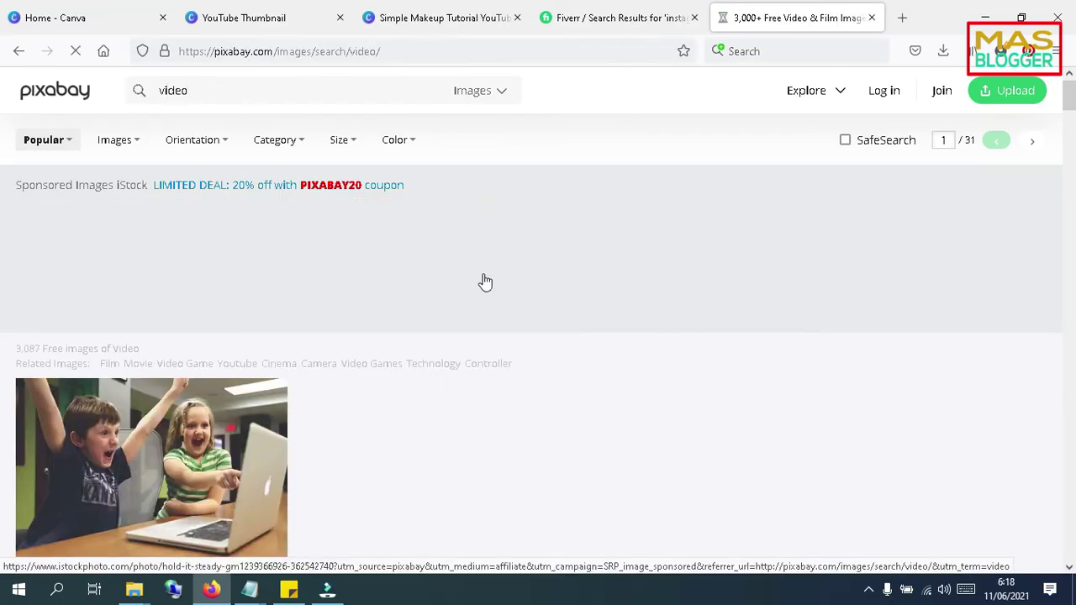
# Step: Look through the "video" image results for a picture that suits the thumbnail's empty area
pyautogui.scroll(-3, 430, 294)
pyautogui.scroll(-2, 428, 295)
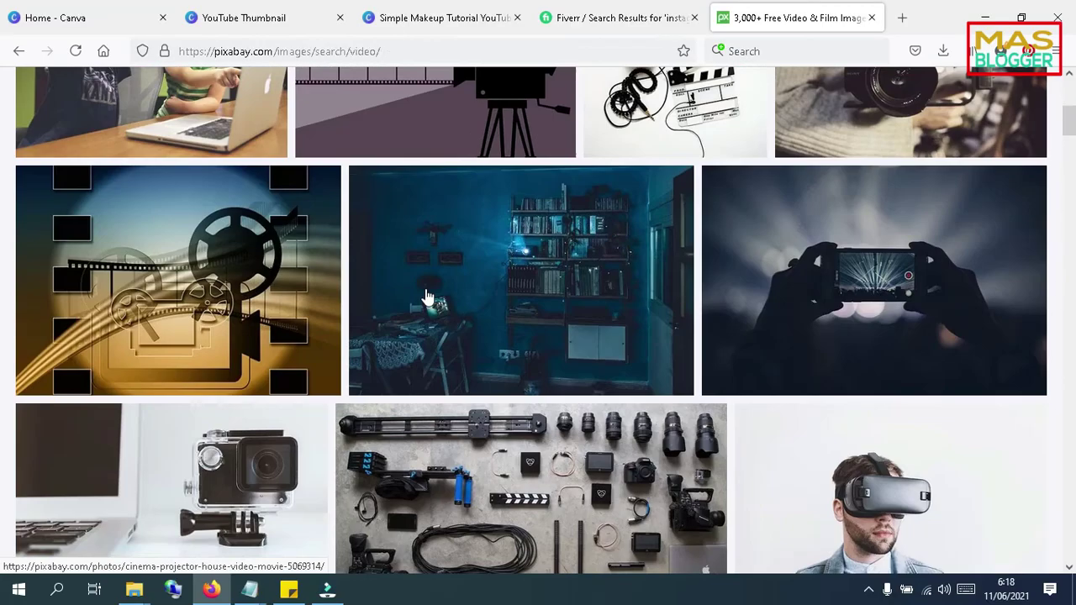
pyautogui.scroll(-4, 428, 299)
pyautogui.scroll(4, 427, 298)
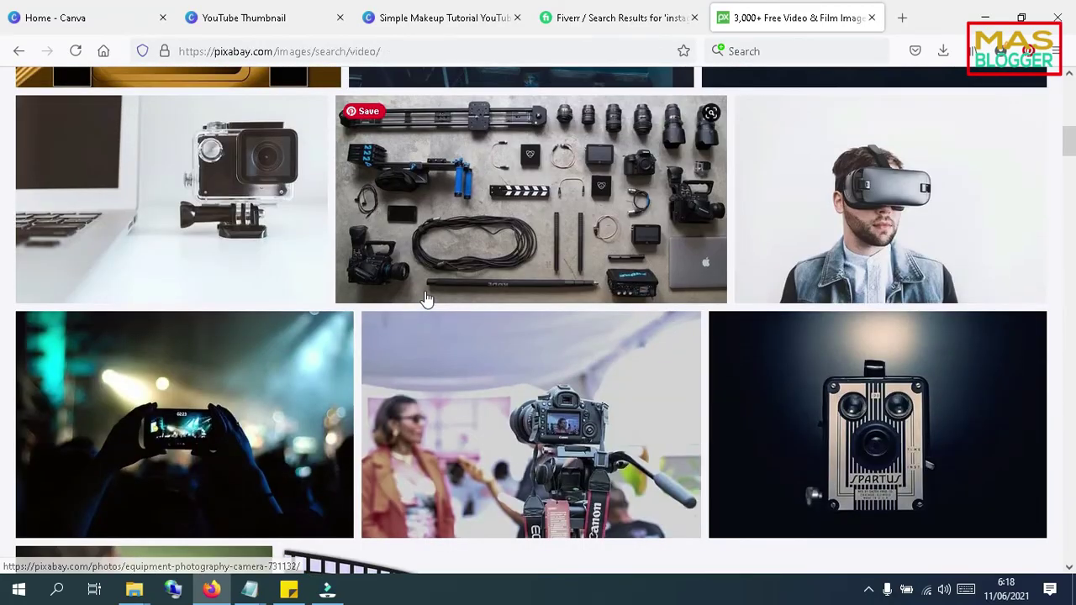
pyautogui.scroll(-1, 427, 299)
pyautogui.scroll(-4, 426, 298)
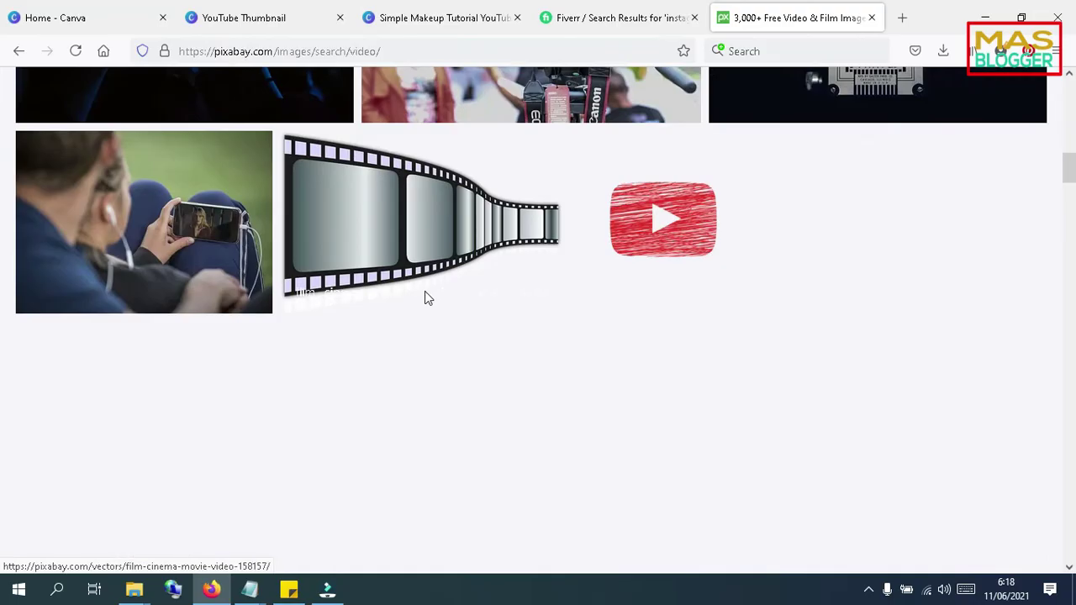
pyautogui.scroll(8, 426, 298)
pyautogui.scroll(-10, 426, 299)
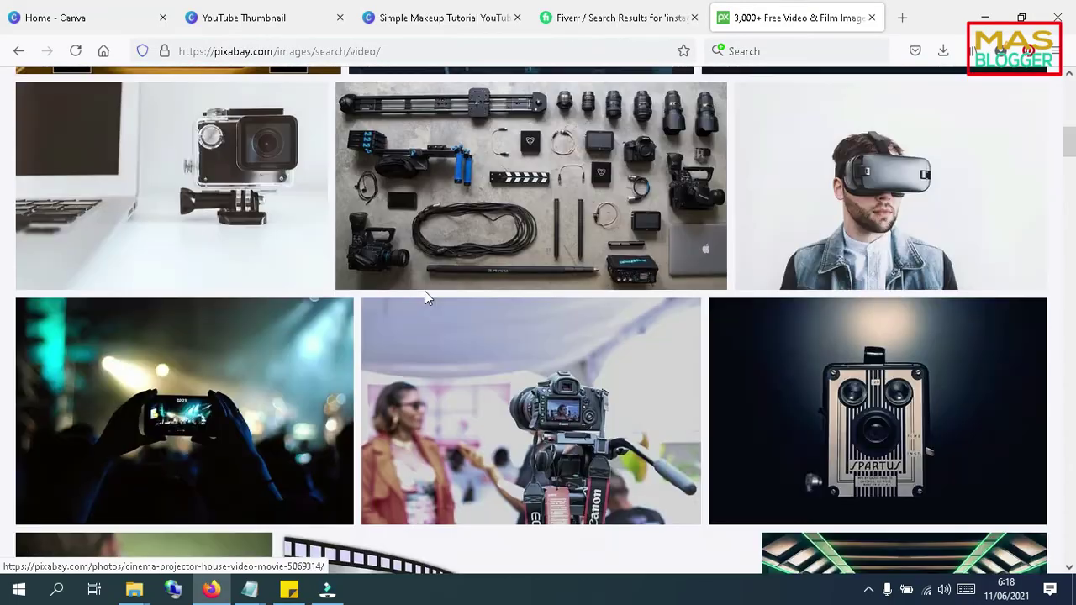
pyautogui.scroll(-3, 426, 299)
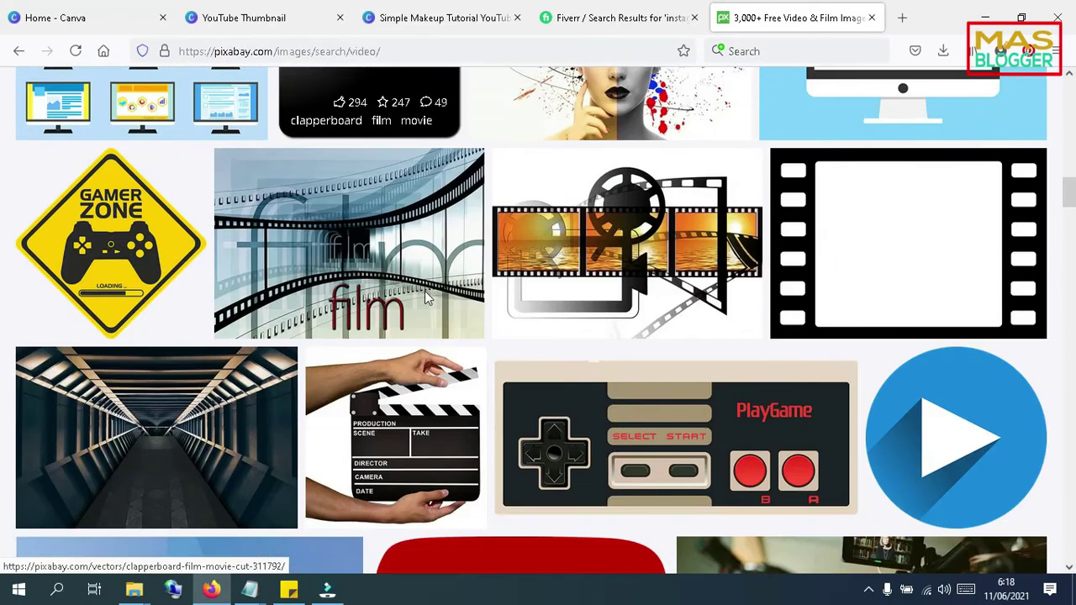
pyautogui.scroll(10, 426, 298)
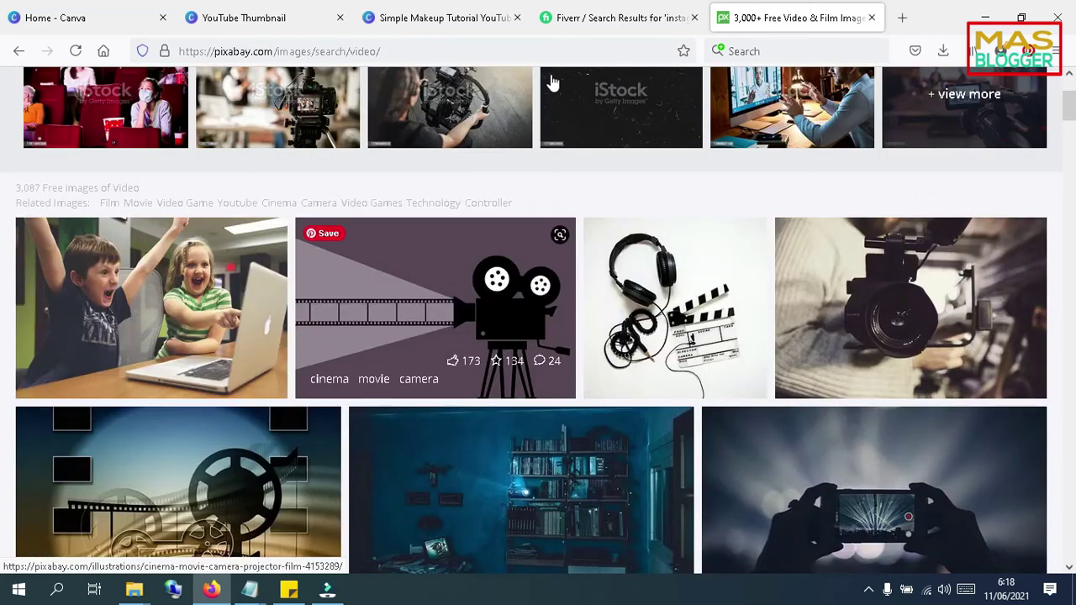
# Step: Switch back to the Canva thumbnail design and search its templates for "canva"
pyautogui.click(429, 18)
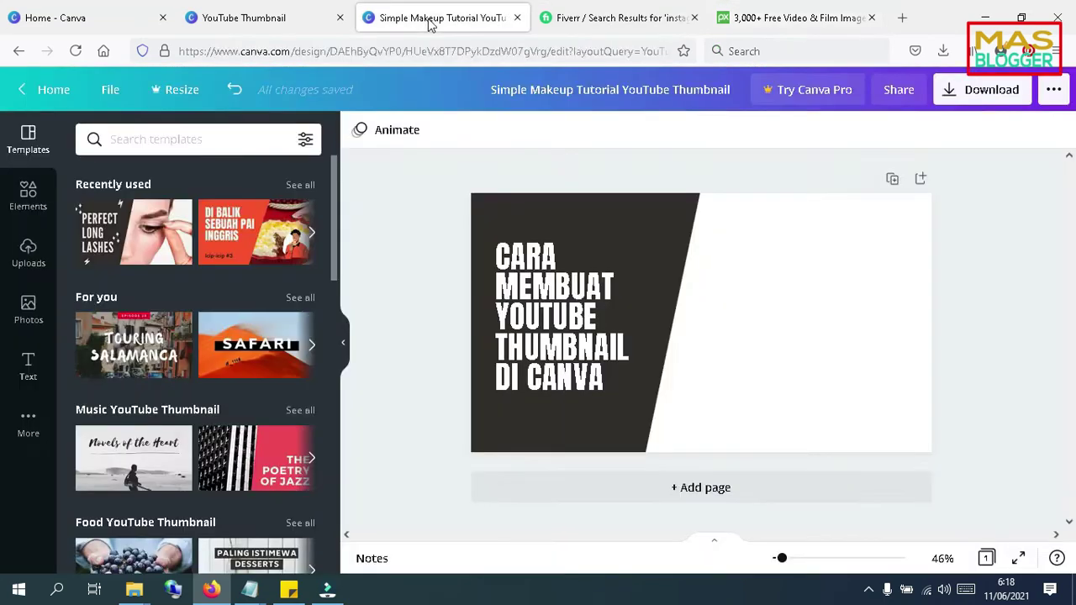
pyautogui.click(180, 139)
pyautogui.press('Return')
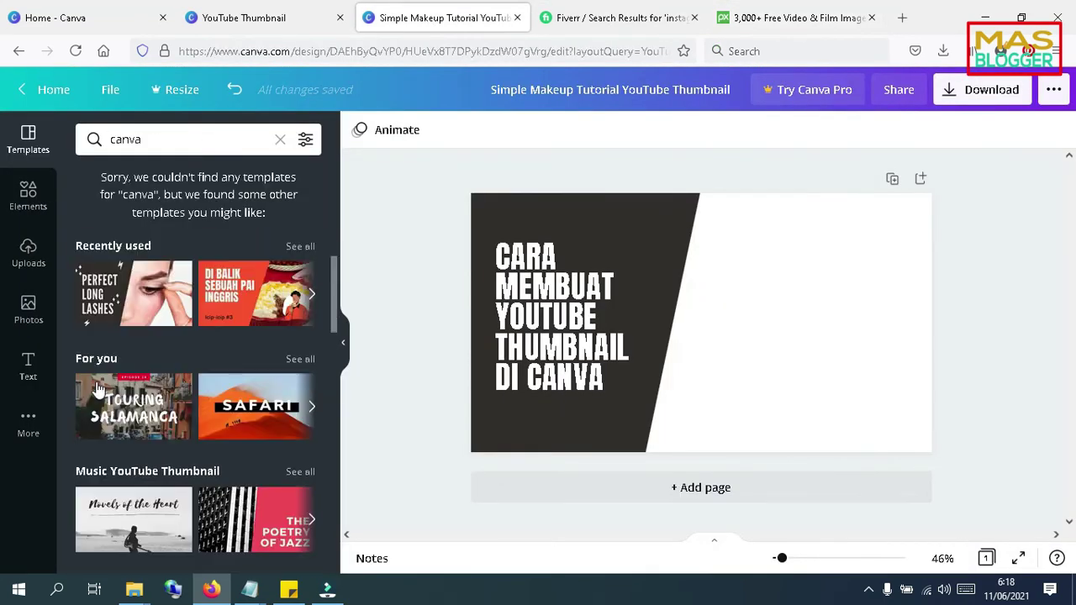
# Step: Add the recently used photo of a person holding a tablet, enlarge it and place it over the thumbnail's right side
pyautogui.click(30, 311)
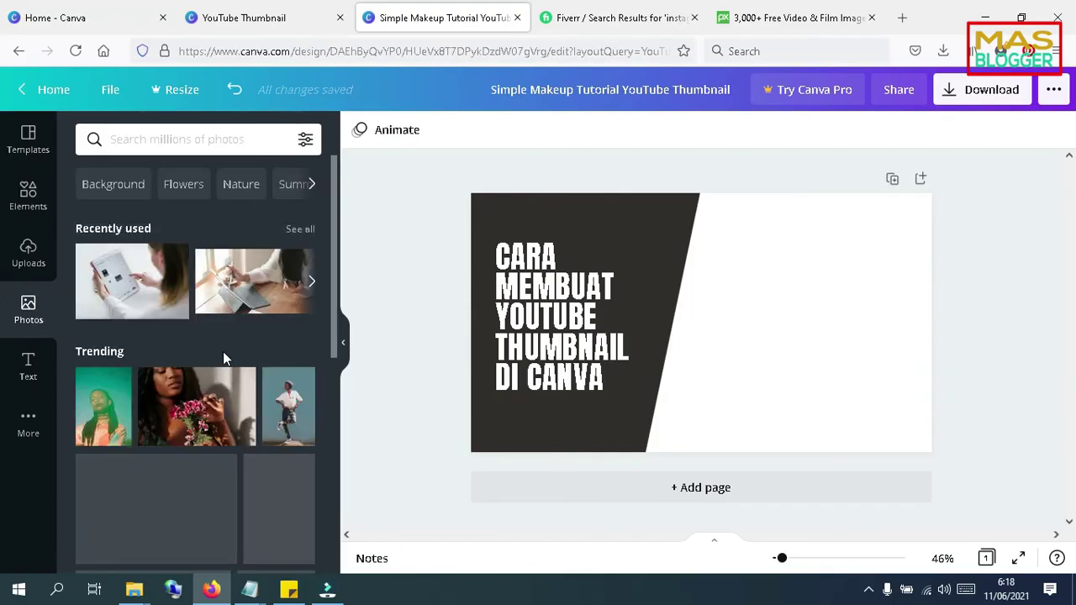
pyautogui.scroll(-6, 202, 387)
pyautogui.scroll(8, 181, 430)
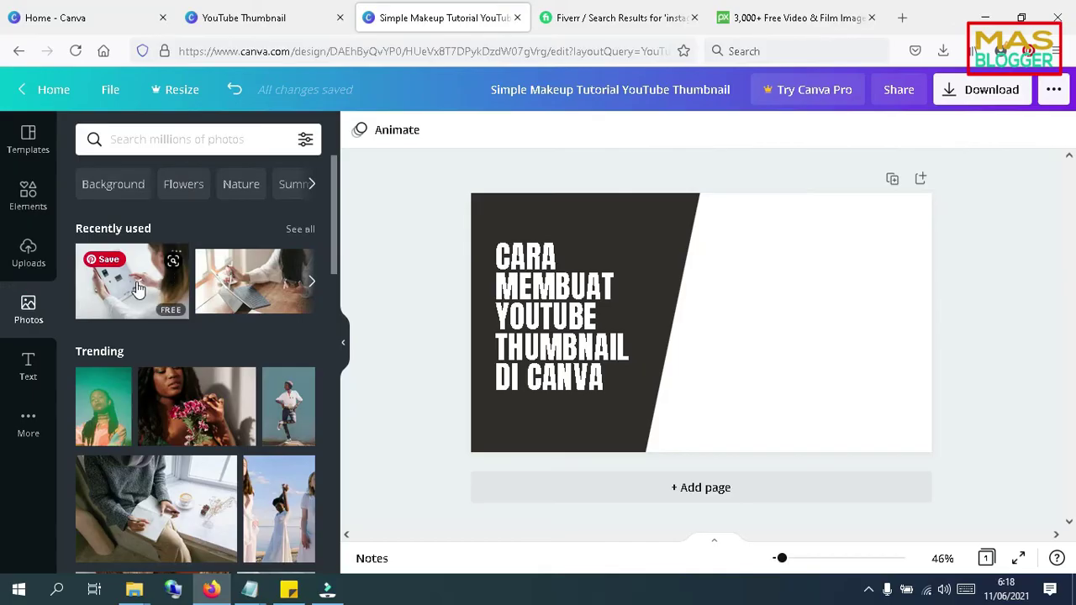
pyautogui.click(137, 289)
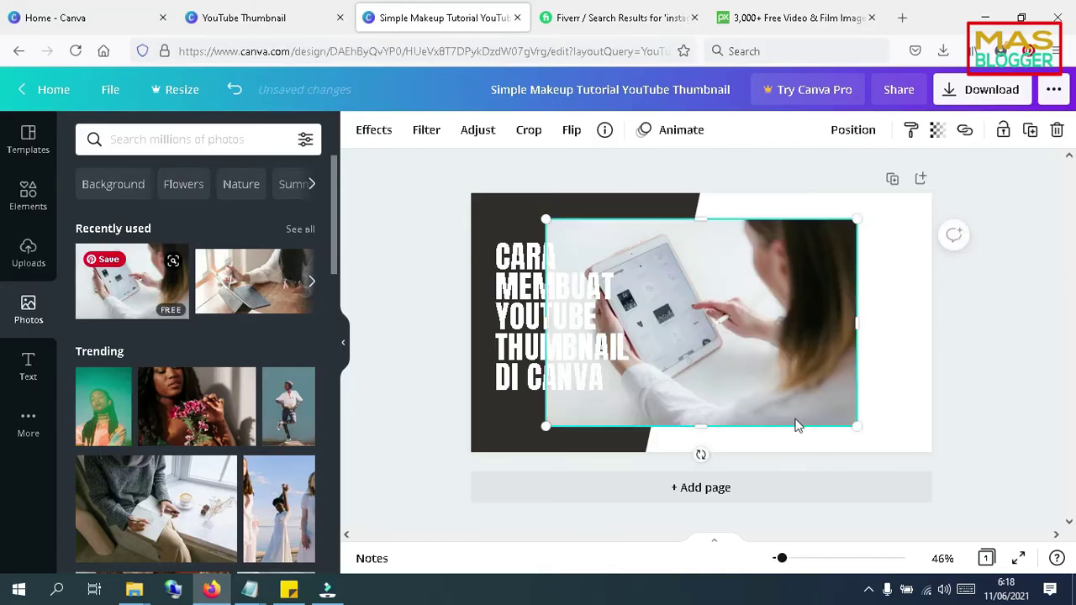
pyautogui.moveTo(857, 425); pyautogui.dragTo(921, 501)
pyautogui.moveTo(828, 353); pyautogui.dragTo(905, 342)
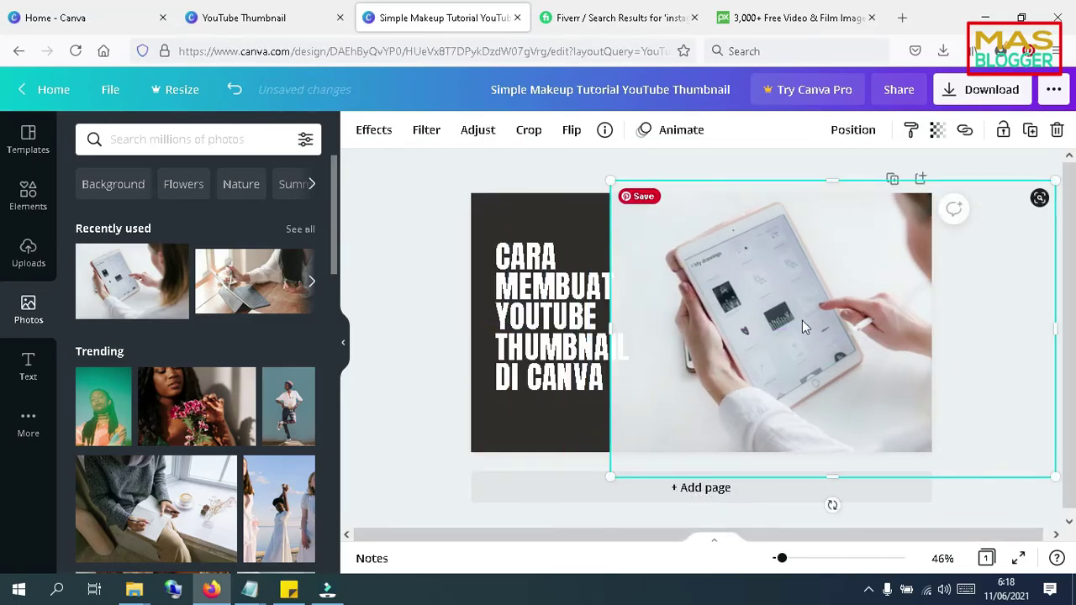
# Step: Send the tablet photo backward so that it sits behind the dark slanted title panel
pyautogui.rightClick(802, 320)
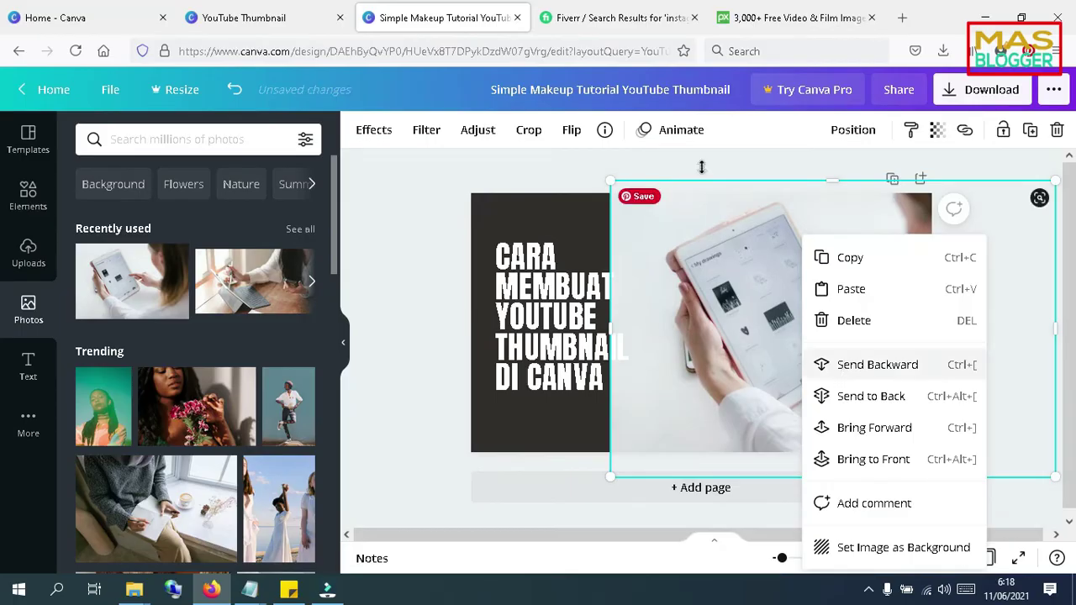
pyautogui.click(766, 160)
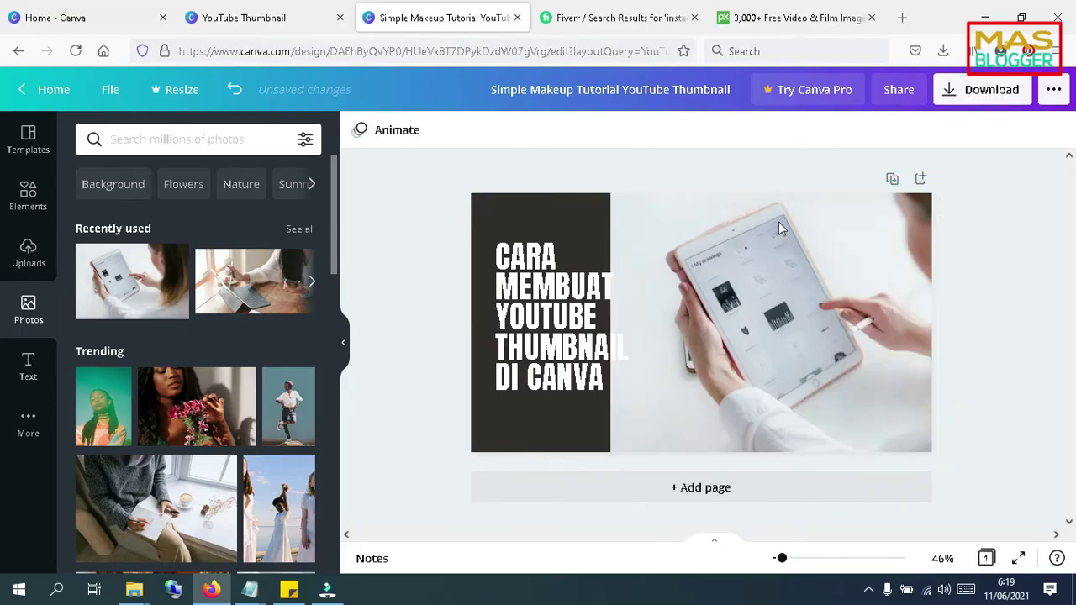
pyautogui.click(770, 267)
pyautogui.click(844, 128)
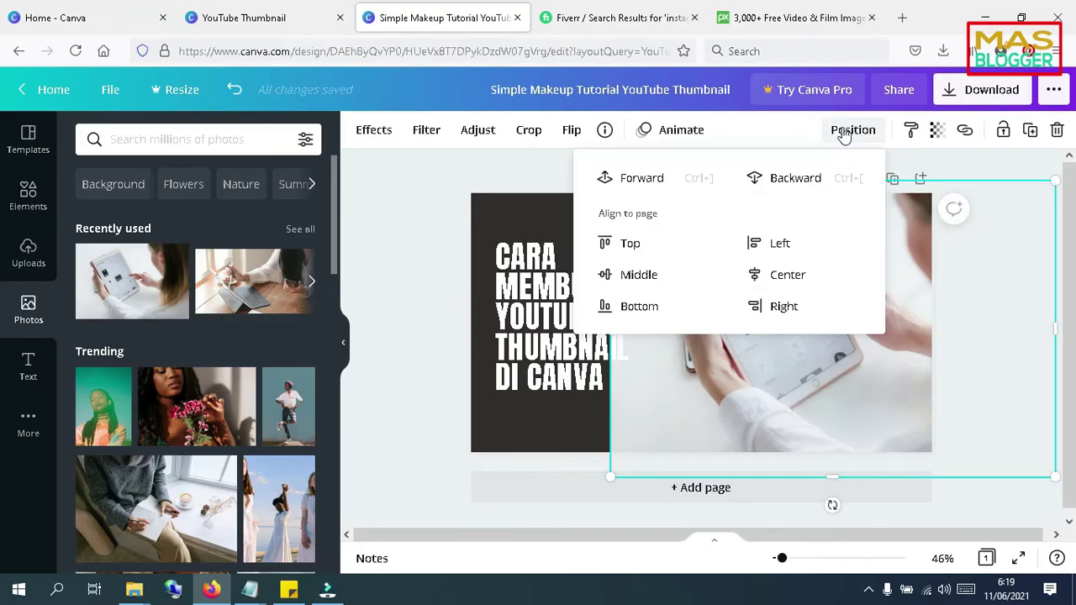
pyautogui.click(795, 180)
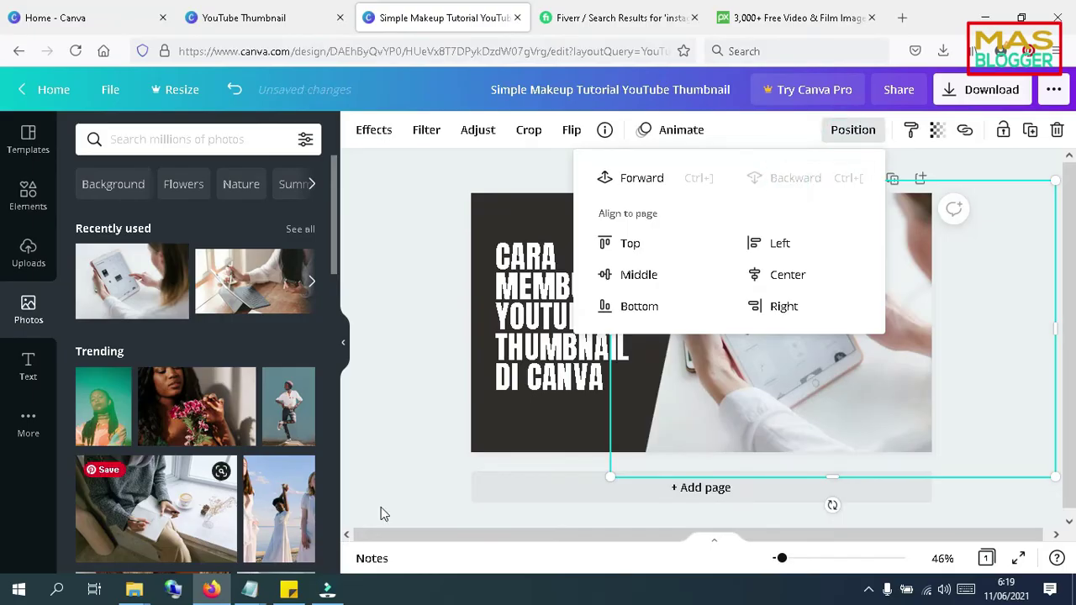
pyautogui.click(376, 432)
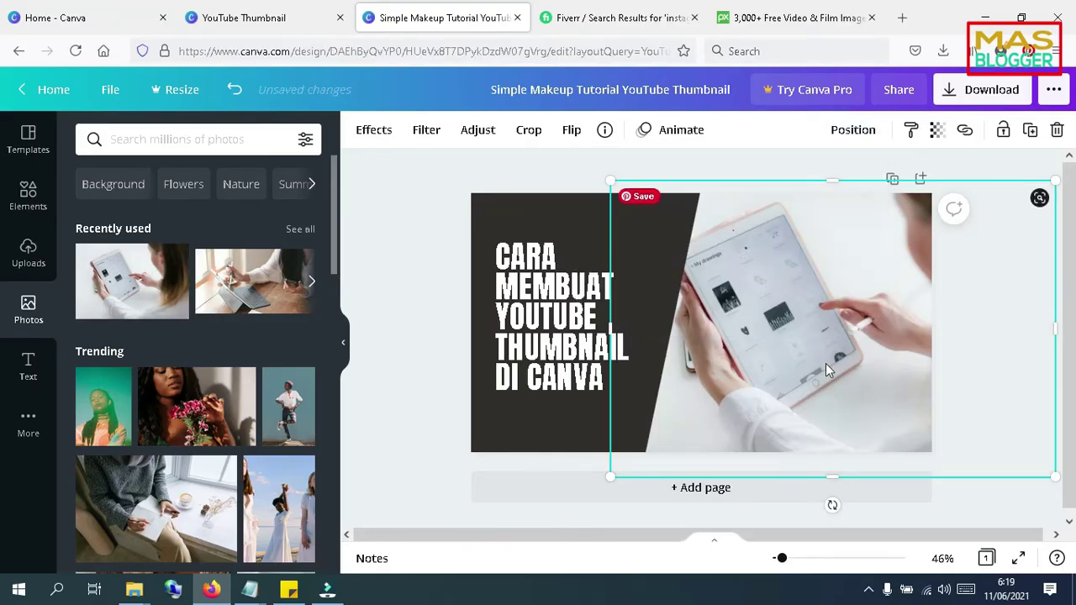
pyautogui.click(399, 283)
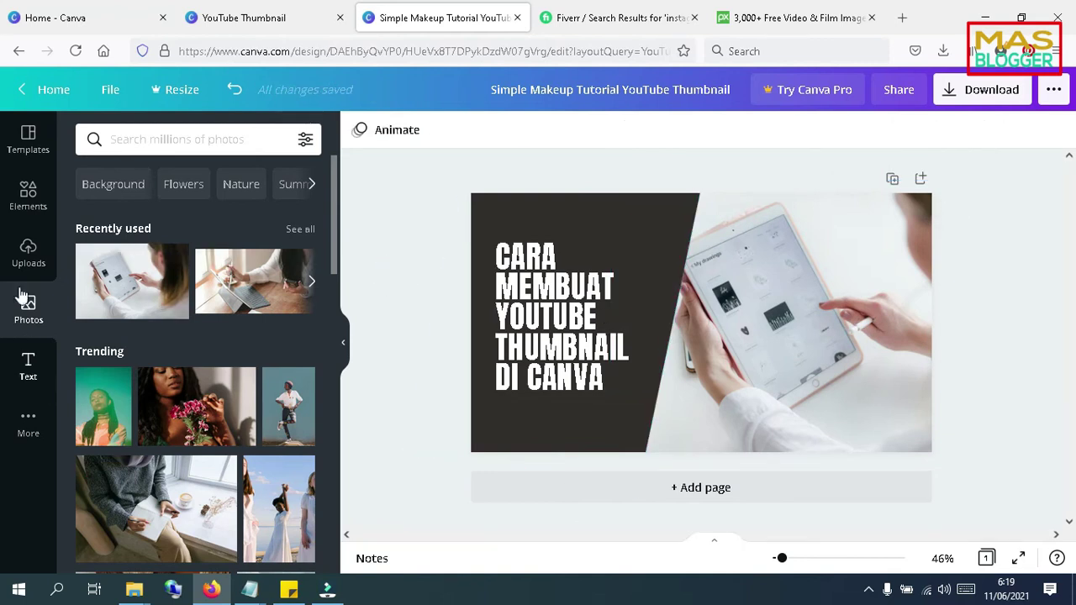
# Step: Browse the elements and add the animated colour-changing burst-lines graphic from the Stickers collection to the thumbnail
pyautogui.click(28, 195)
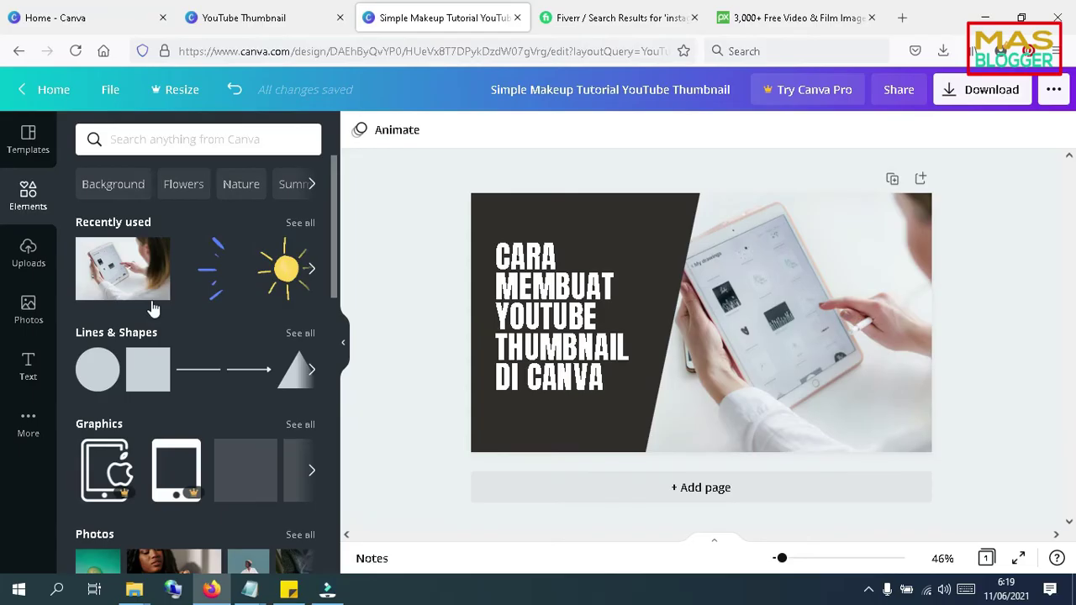
pyautogui.scroll(-2, 202, 320)
pyautogui.scroll(2, 203, 316)
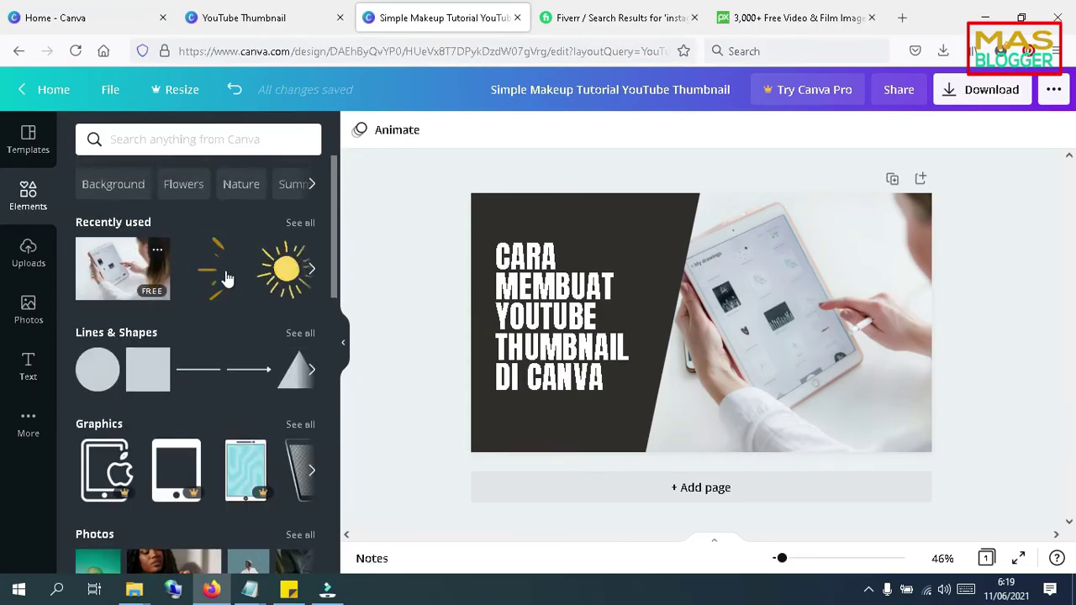
pyautogui.scroll(-4, 235, 279)
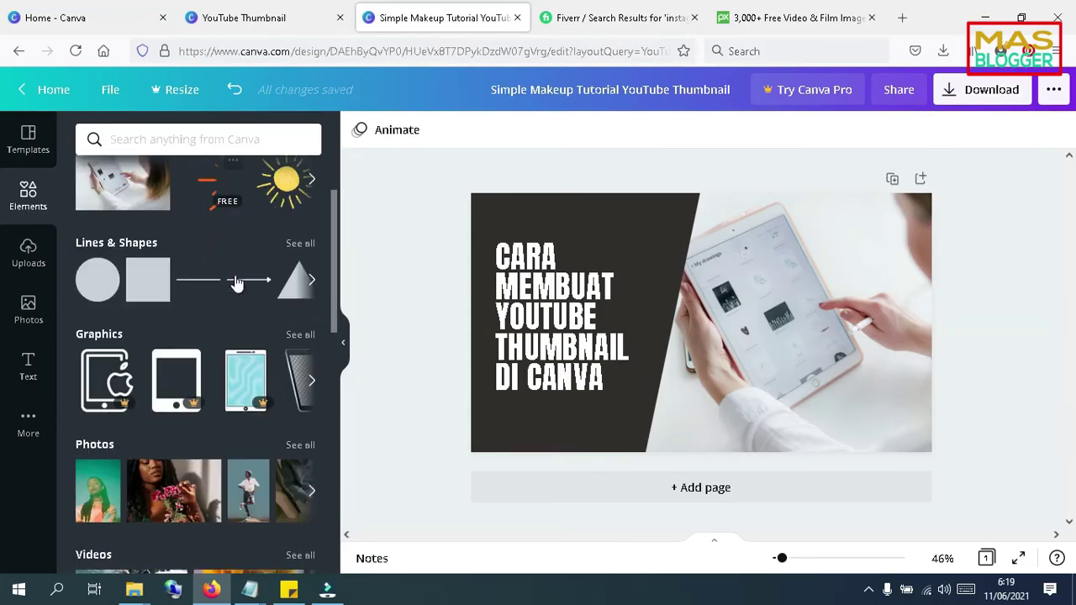
pyautogui.scroll(-10, 236, 284)
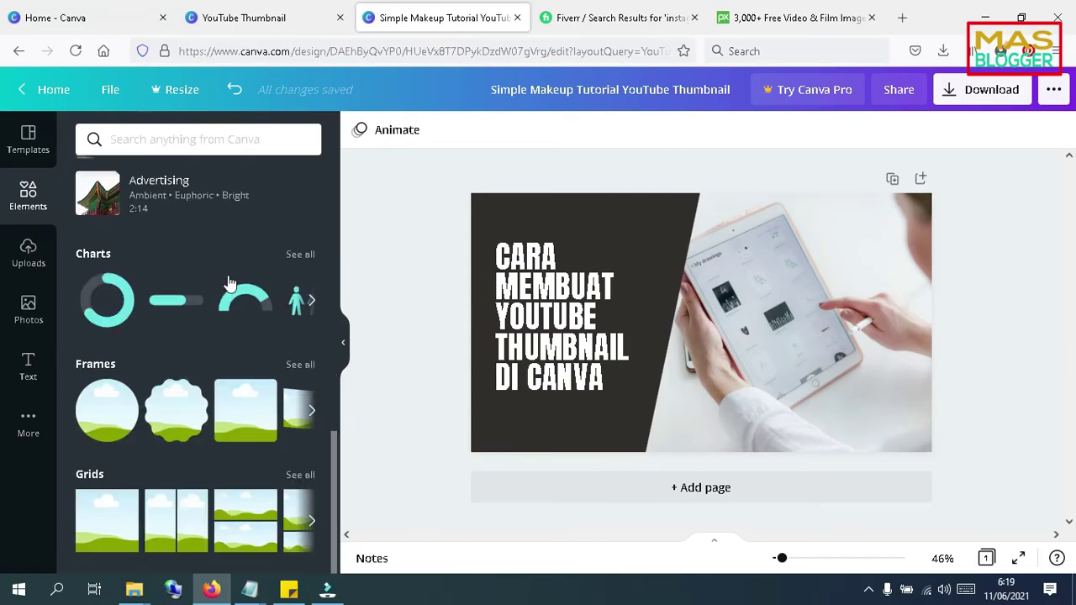
pyautogui.scroll(5, 186, 341)
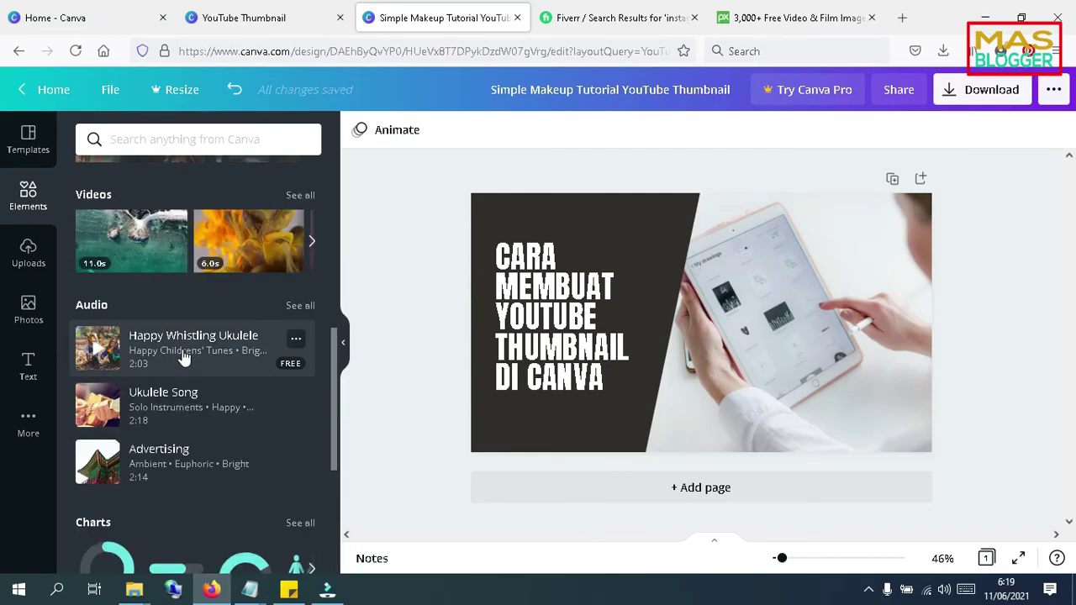
pyautogui.scroll(8, 183, 357)
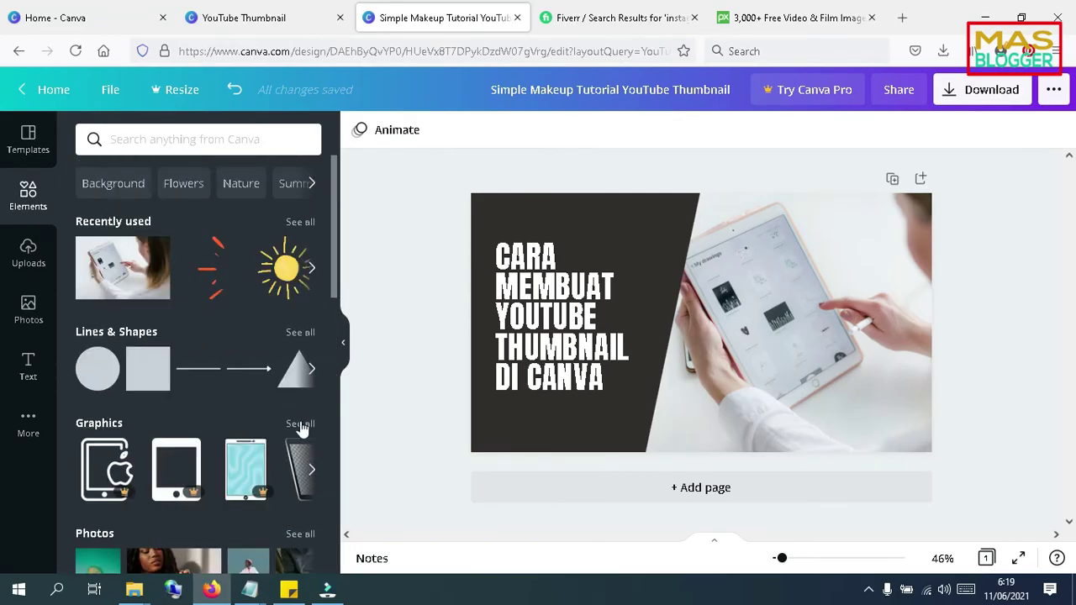
pyautogui.click(300, 423)
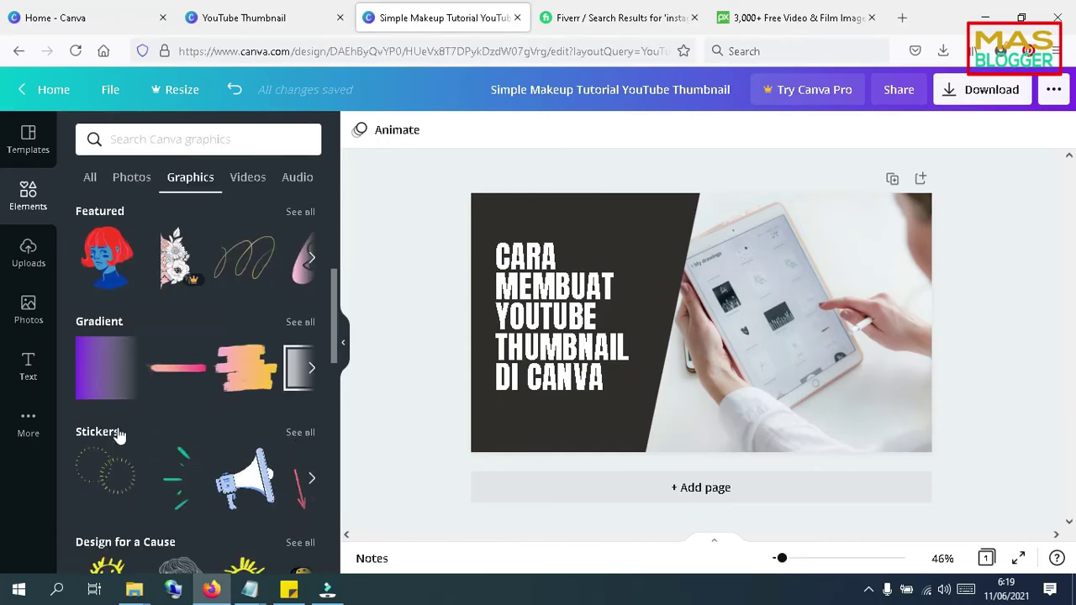
pyautogui.click(300, 432)
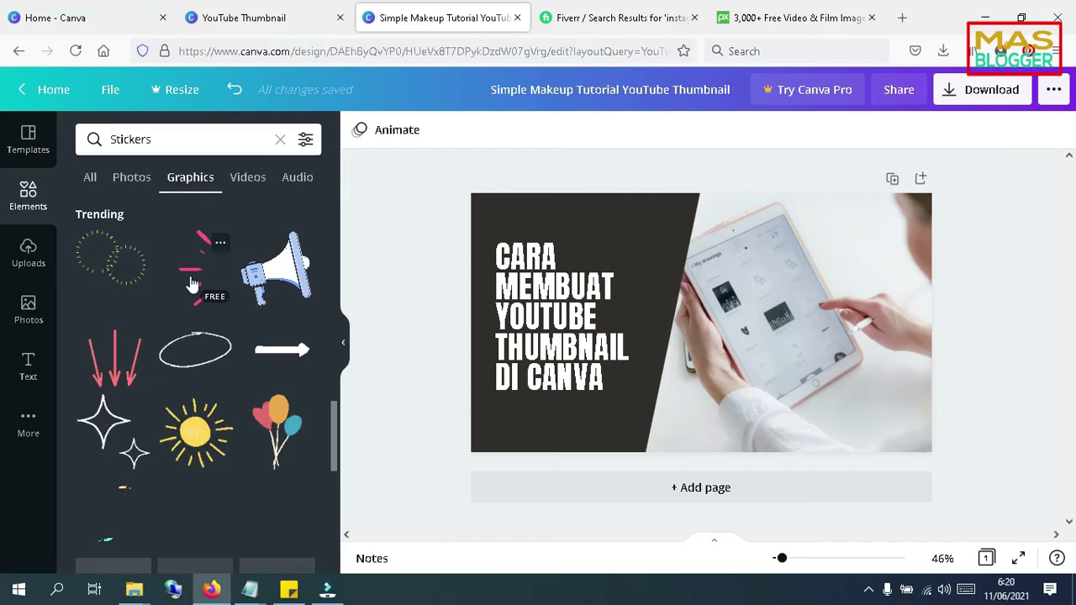
pyautogui.click(191, 284)
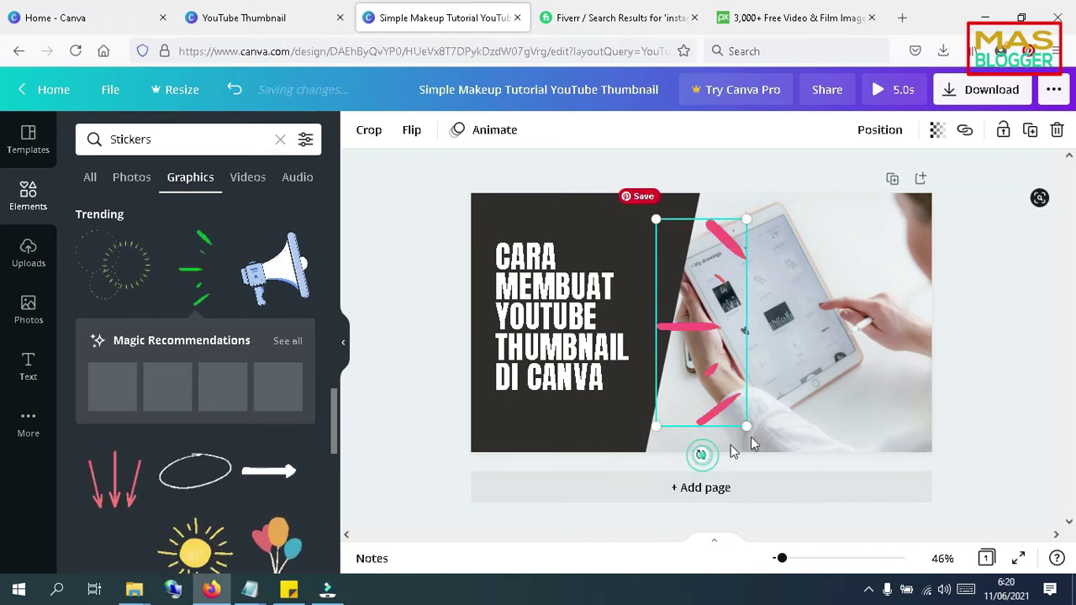
# Step: Rotate the burst-lines sticker to follow the dark panel's slanted edge, move it onto that edge and crop its upper and right parts
pyautogui.moveTo(701, 455); pyautogui.dragTo(765, 430)
pyautogui.moveTo(815, 286)
pyautogui.mouseDown()
pyautogui.moveTo(764, 211)
pyautogui.moveTo(725, 190)
pyautogui.moveTo(744, 192)
pyautogui.moveTo(764, 261)
pyautogui.moveTo(734, 271)
pyautogui.mouseUp()
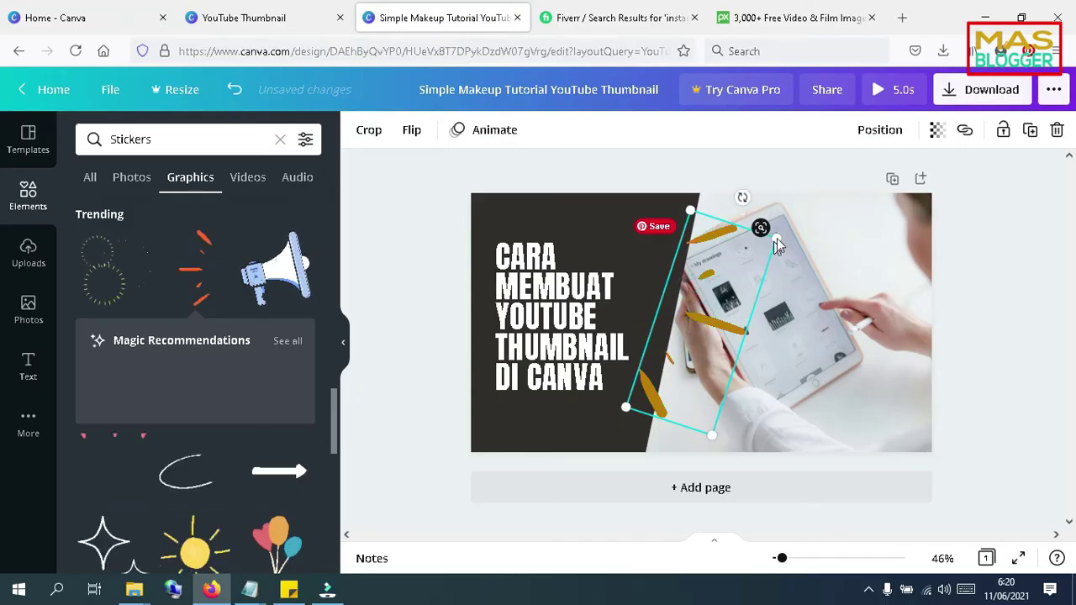
pyautogui.doubleClick(723, 294)
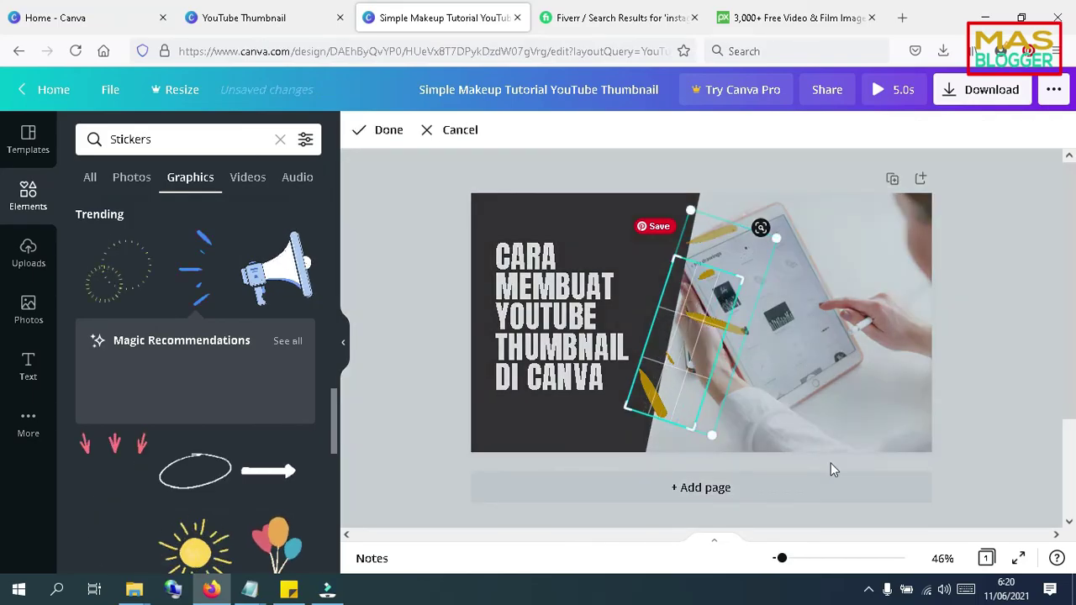
pyautogui.click(963, 426)
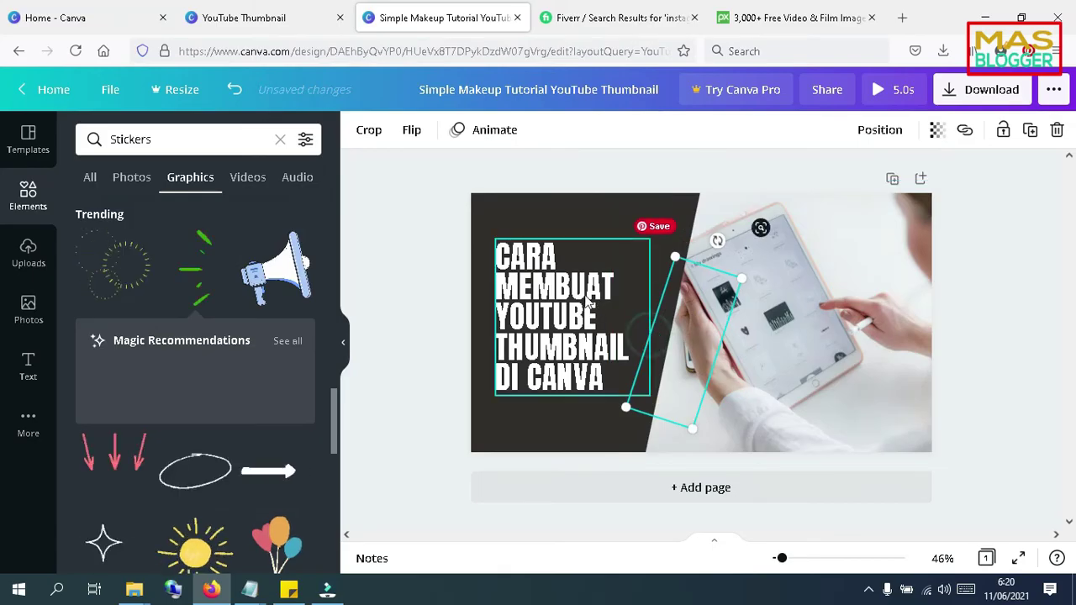
# Step: Centre the title vertically on the thumbnail and move the burst-lines sticker to the title's upper-left corner
pyautogui.hotkey('ctrl', 'z')
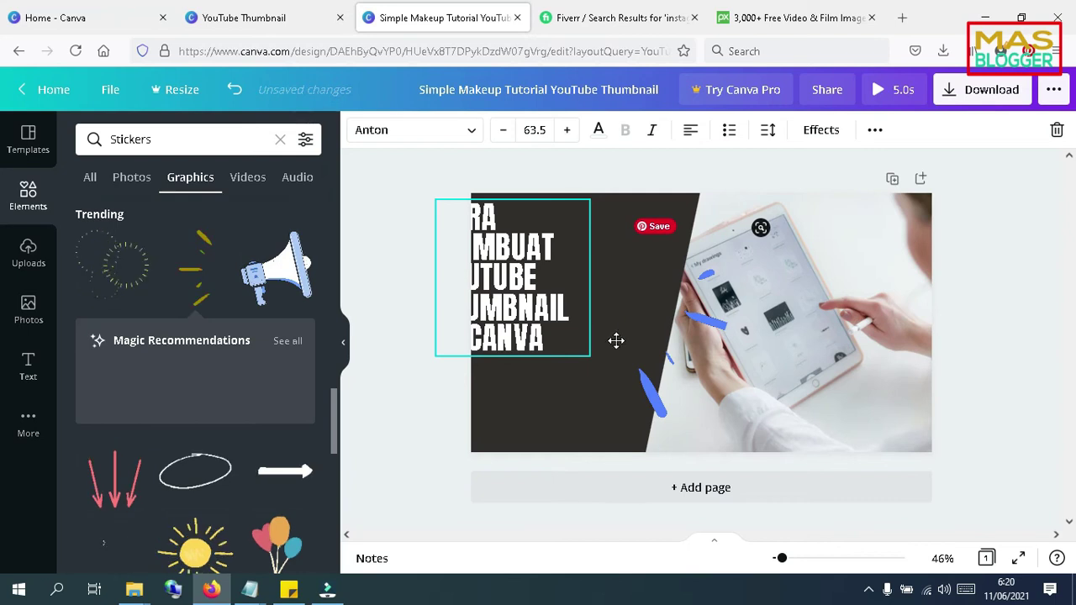
pyautogui.hotkey('ctrl', 'y')
pyautogui.moveTo(639, 341); pyautogui.dragTo(644, 341)
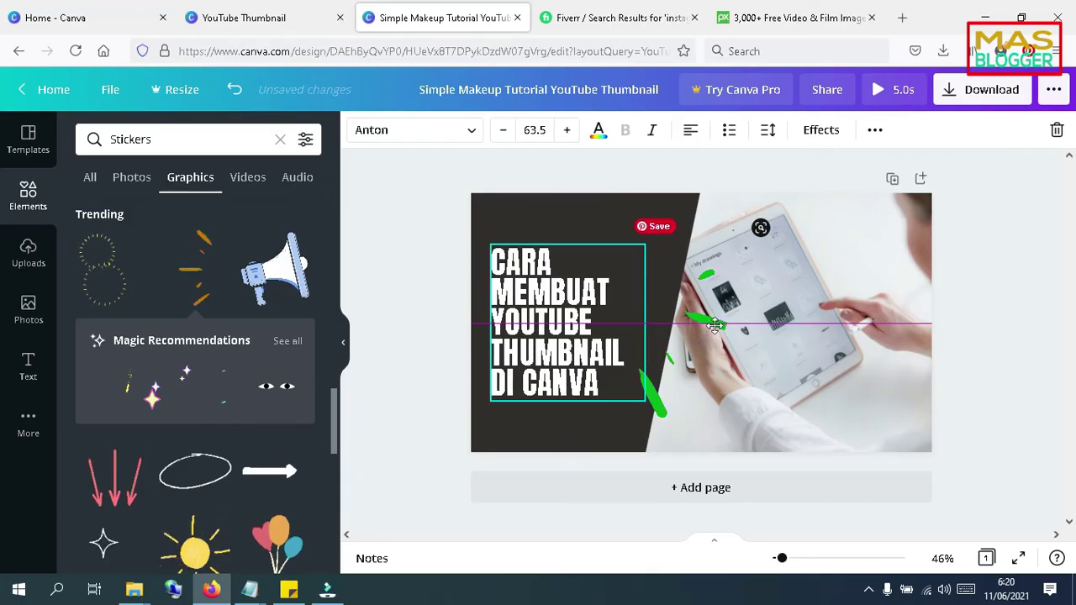
pyautogui.click(714, 326)
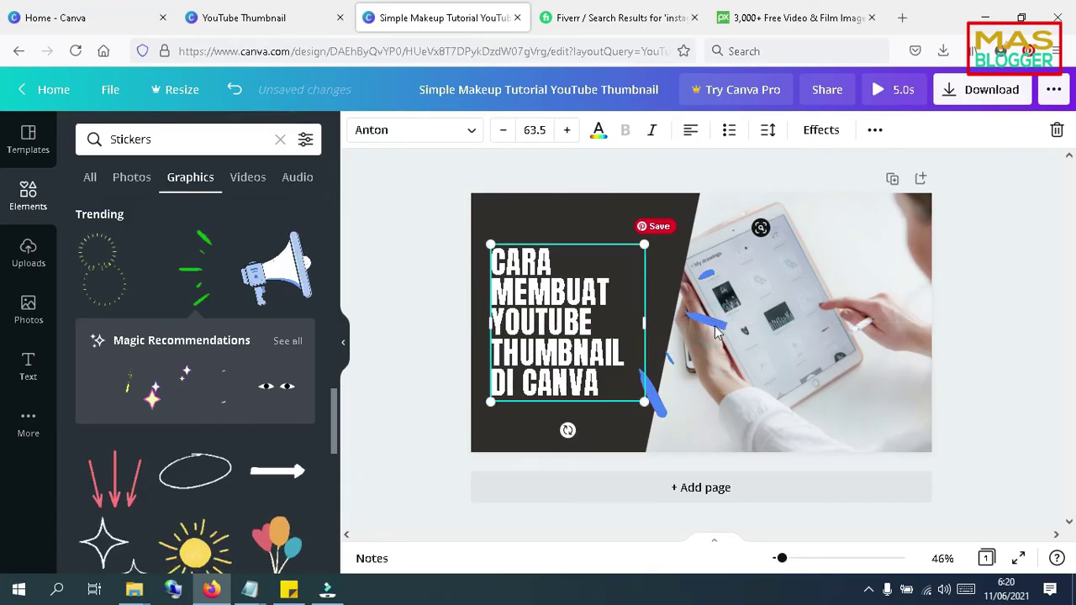
pyautogui.click(714, 330)
pyautogui.moveTo(711, 328)
pyautogui.mouseDown()
pyautogui.moveTo(596, 227)
pyautogui.moveTo(512, 206)
pyautogui.moveTo(522, 217)
pyautogui.mouseUp()
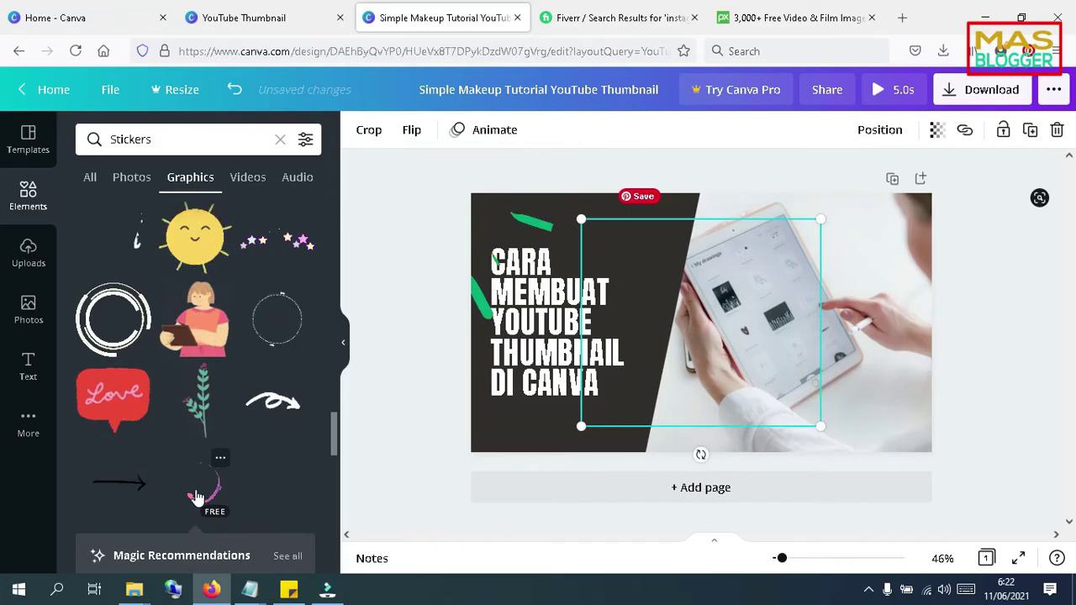
# Step: Add the animated pink-purple swirl sticker and move it to the thumbnail's lower-left area, flush with the page's left edge
pyautogui.click(196, 494)
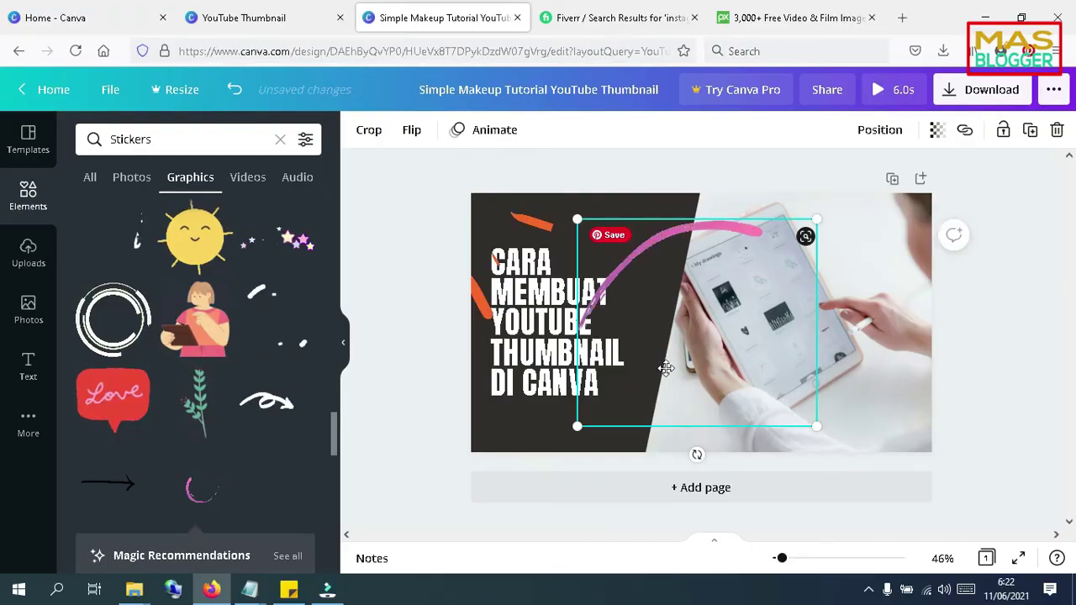
pyautogui.moveTo(757, 308); pyautogui.dragTo(650, 377)
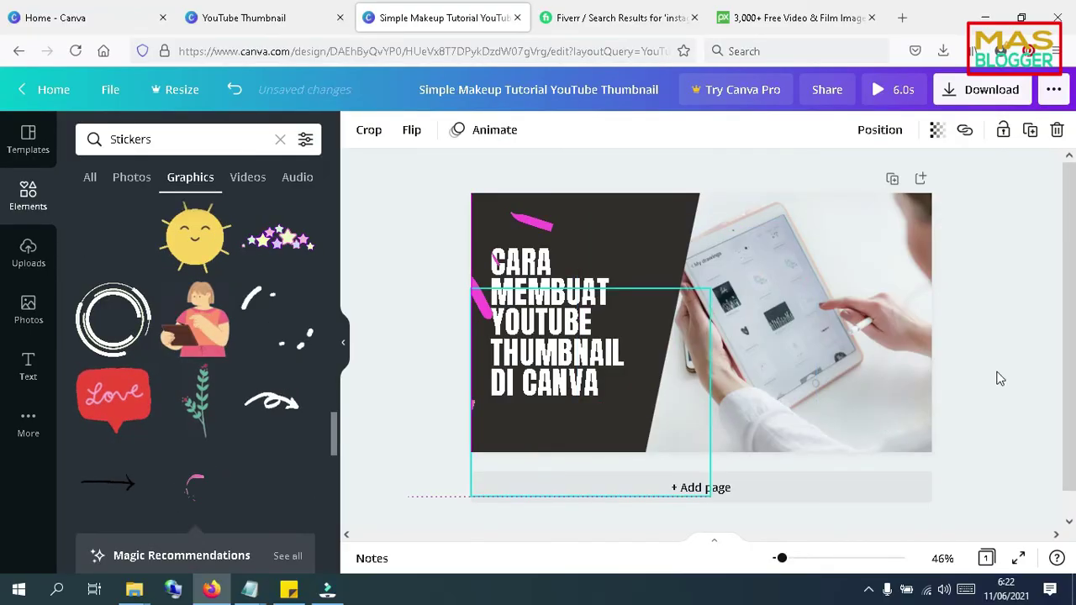
pyautogui.click(391, 205)
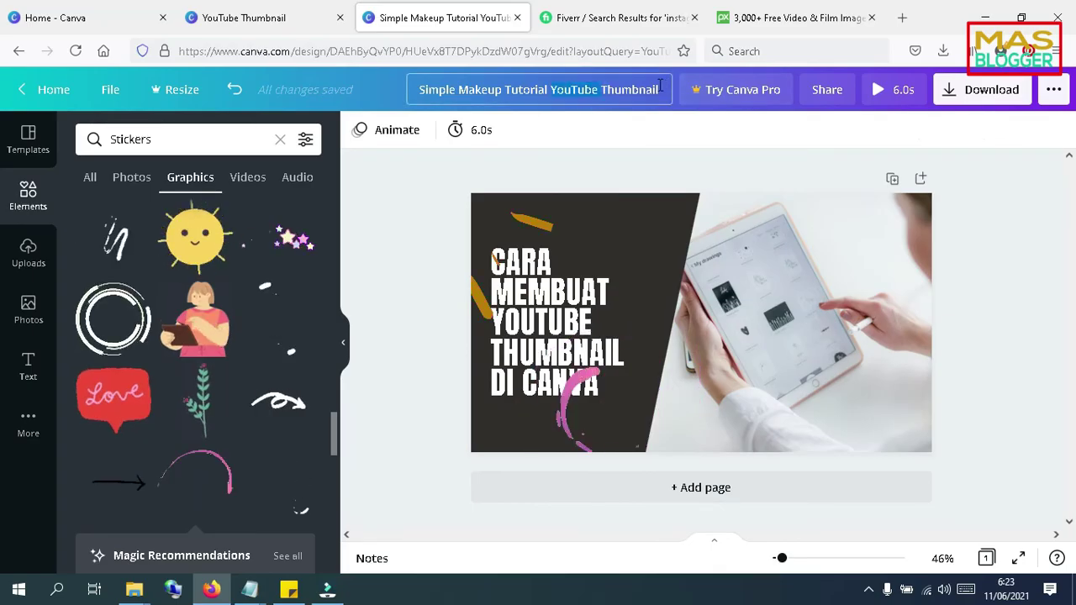
# Step: Rename the design as "canva untuk youtube channel"
pyautogui.click(434, 87)
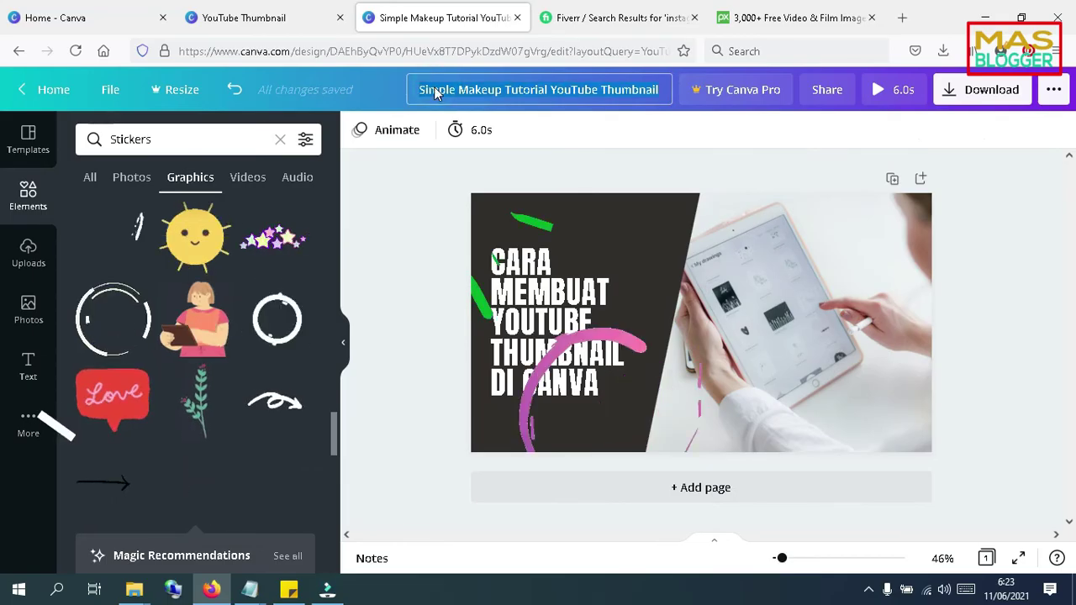
pyautogui.hotkey('ctrl', 'a')
pyautogui.press('BackSpace')
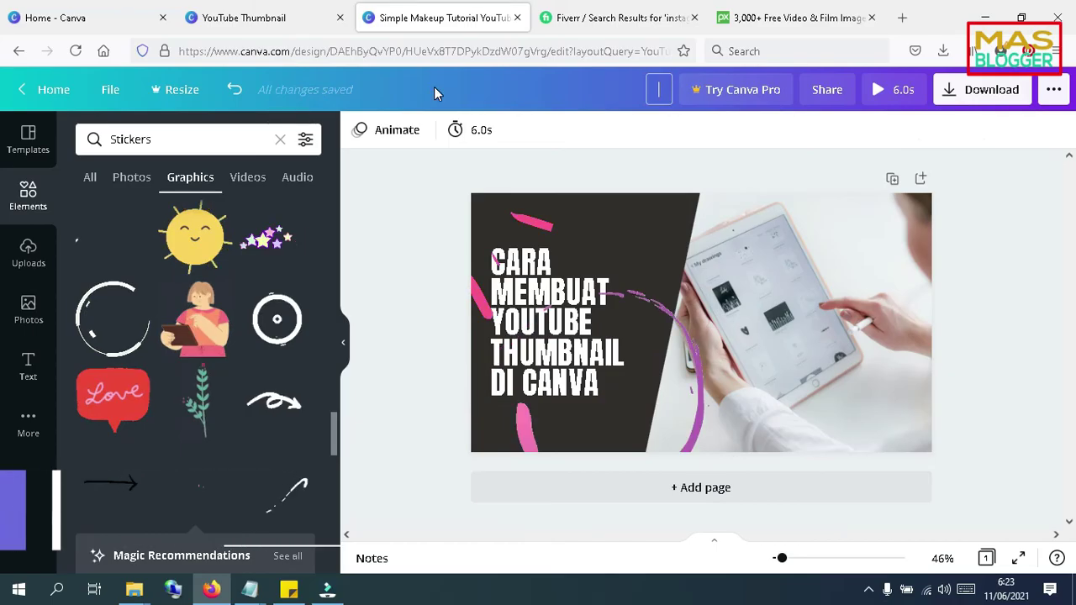
pyautogui.write('canva')
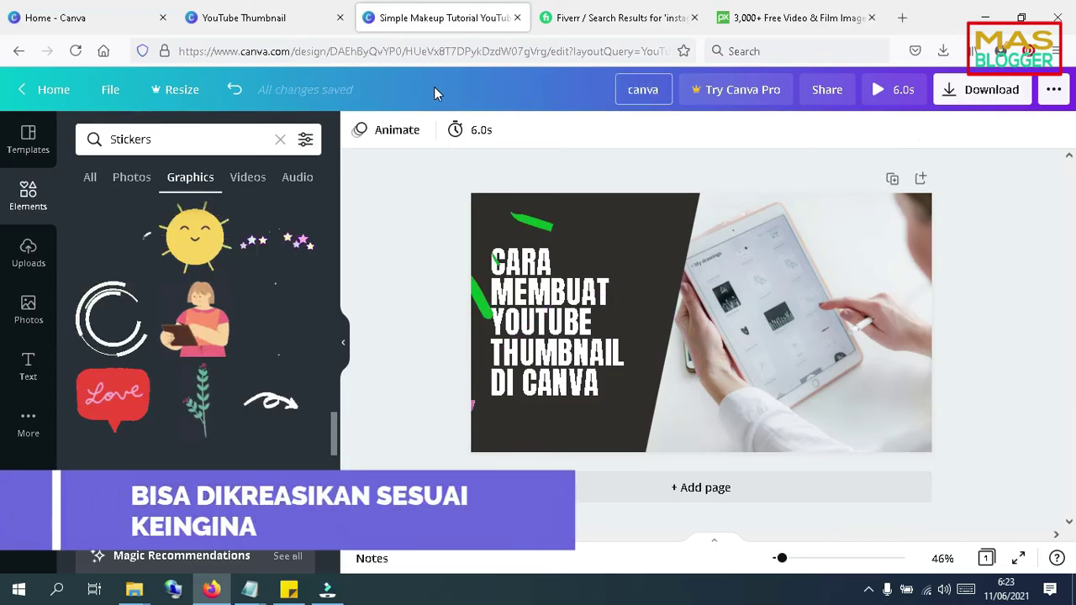
pyautogui.write(' untuk youtube chann')
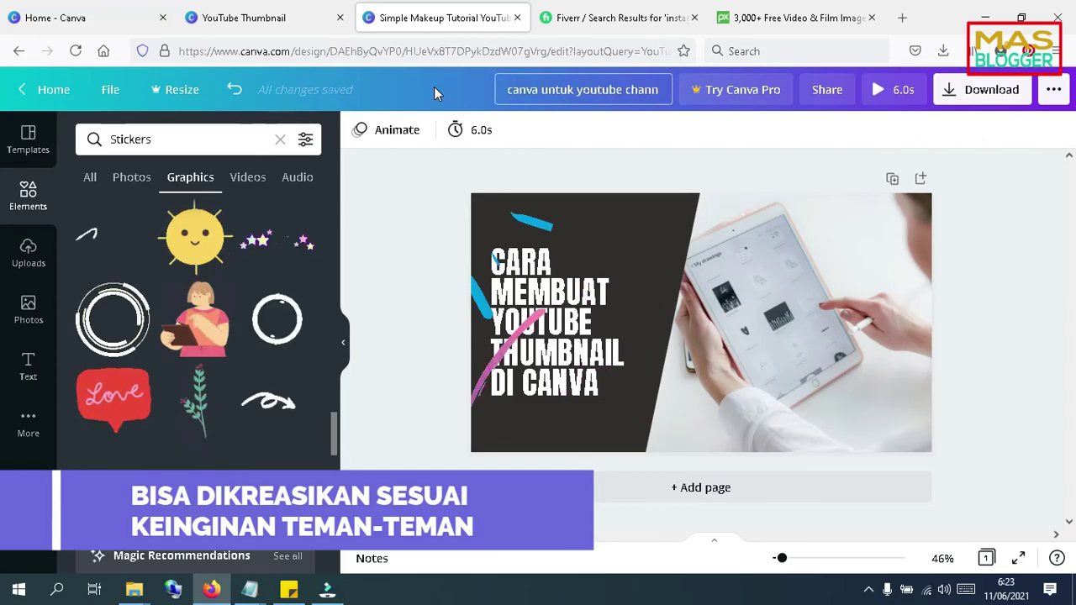
pyautogui.write('el')
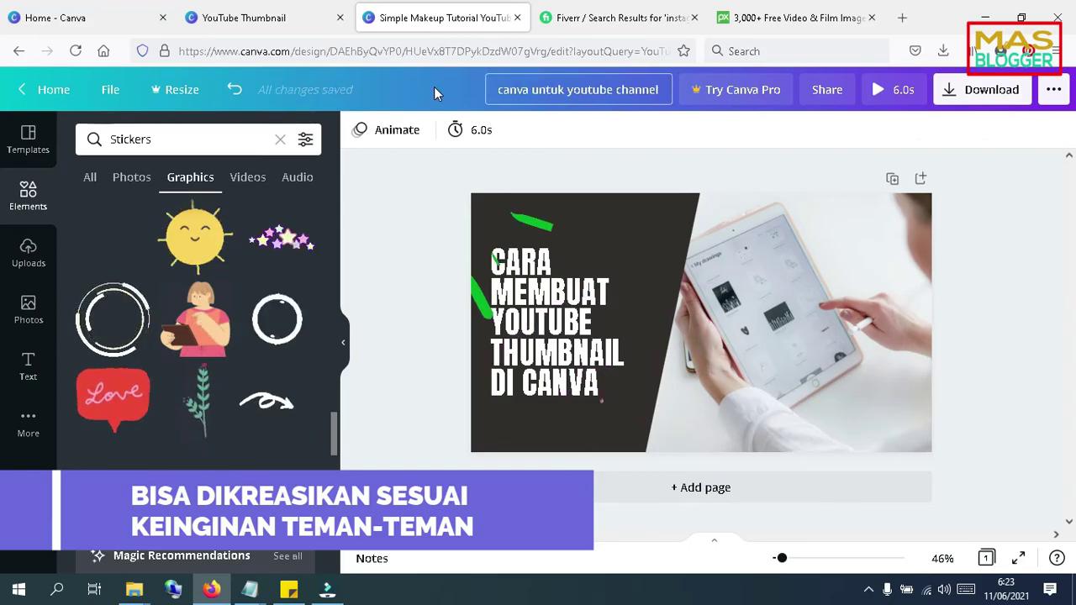
# Step: Download the thumbnail as a PNG image and save the file to the computer
pyautogui.click(976, 97)
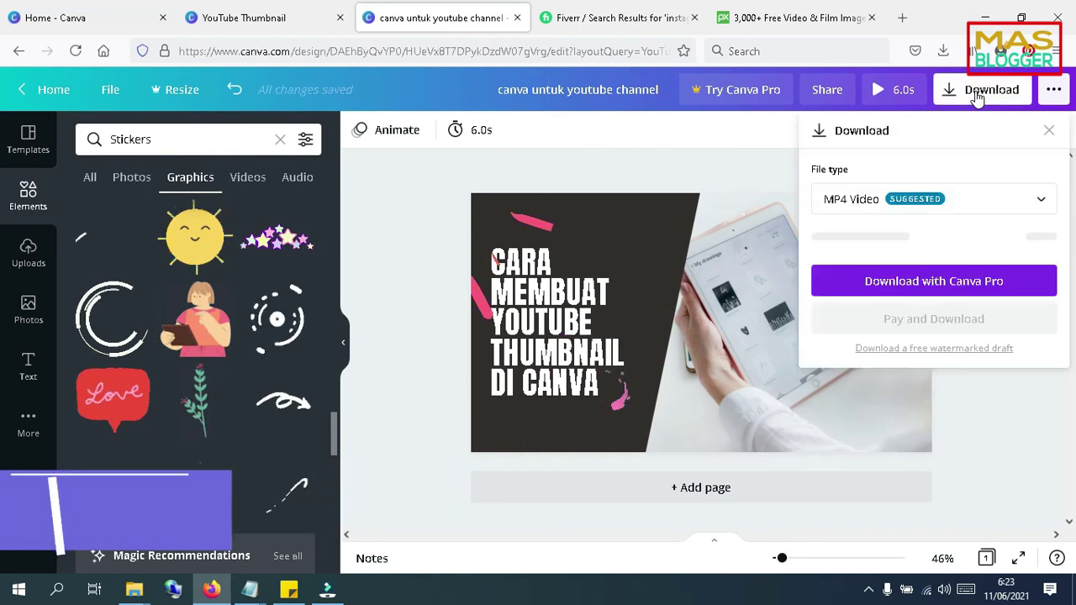
pyautogui.click(999, 208)
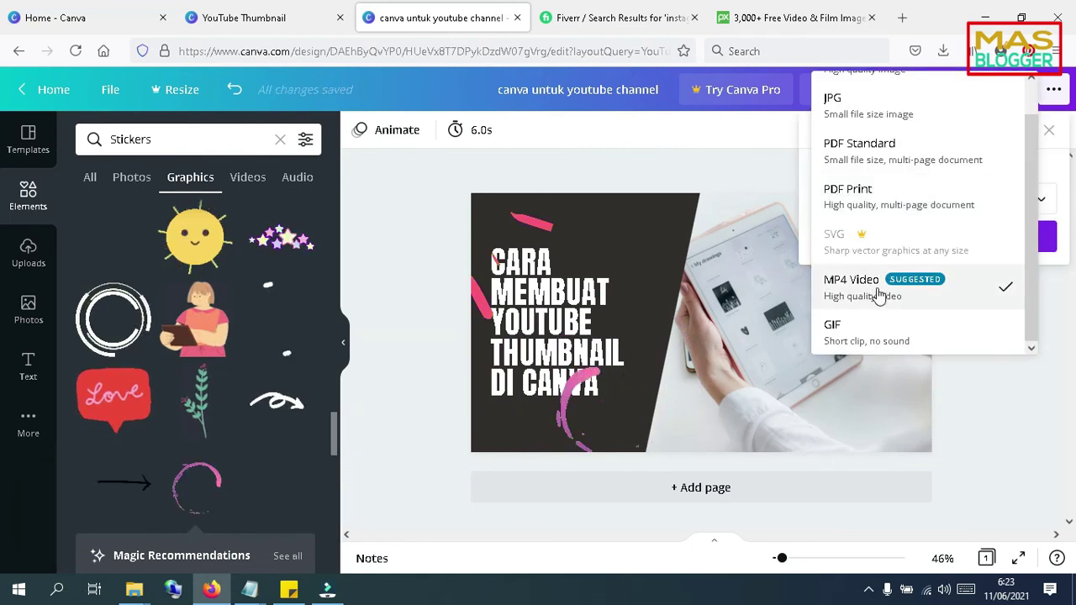
pyautogui.scroll(1, 871, 147)
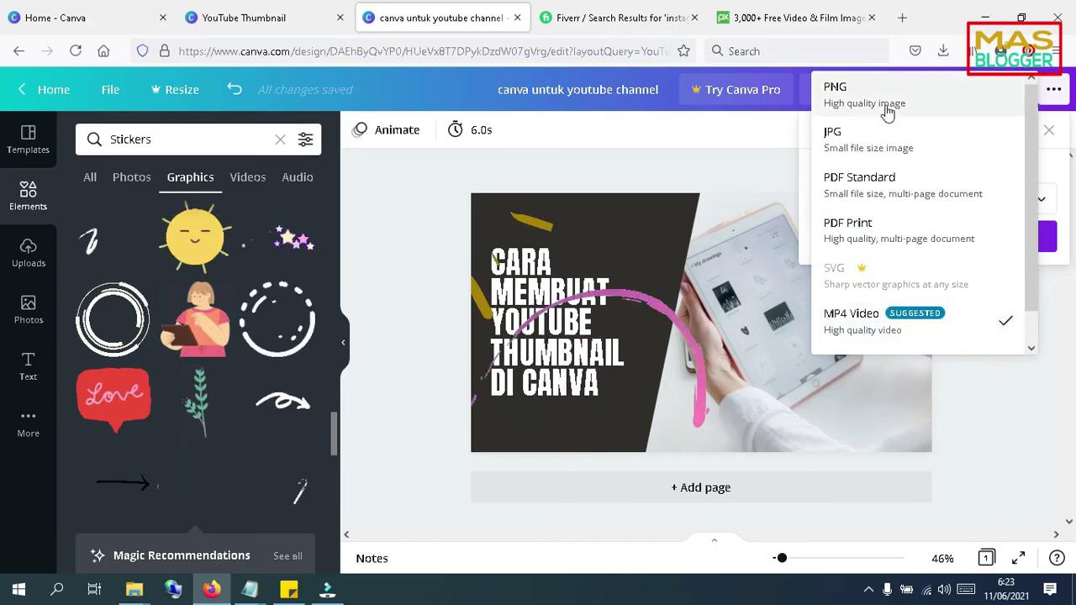
pyautogui.click(888, 112)
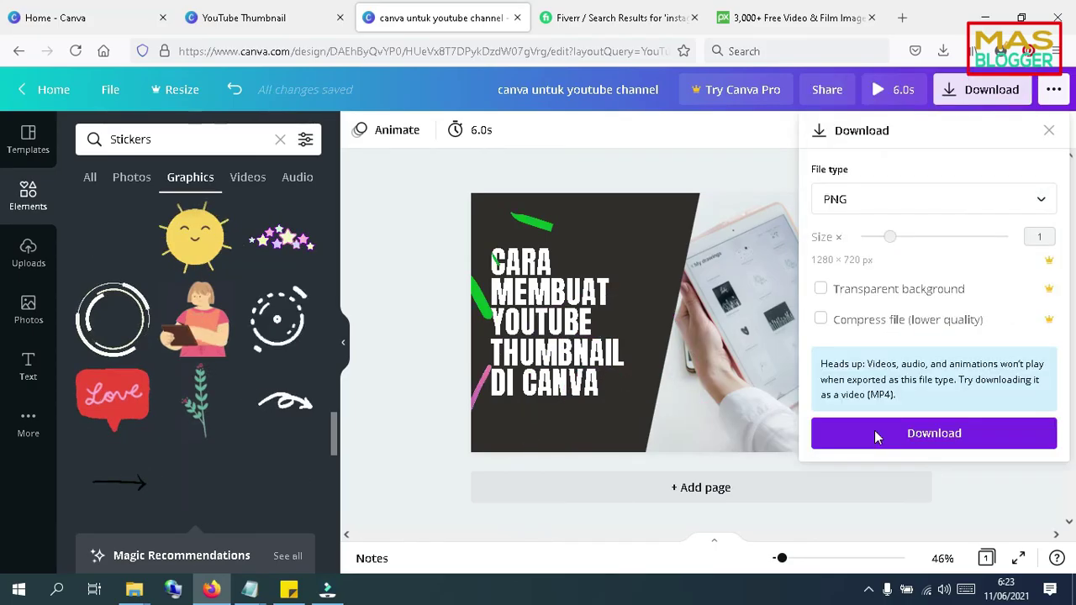
pyautogui.click(899, 434)
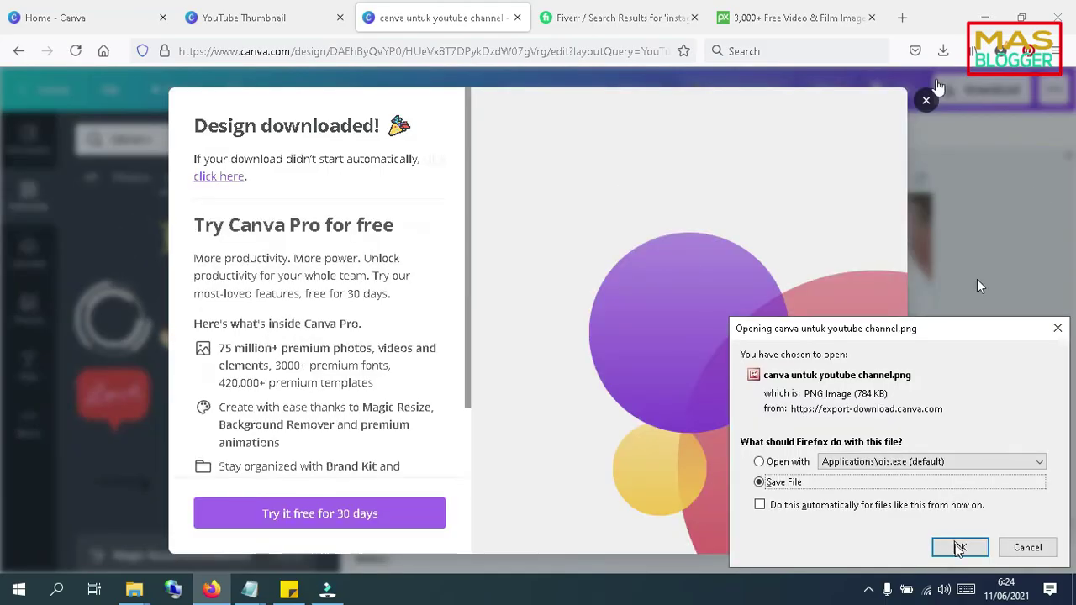
pyautogui.click(958, 549)
# Step: Show the downloaded "canva untuk youtube channel.png" in its folder and dismiss the design-downloaded window
pyautogui.click(942, 51)
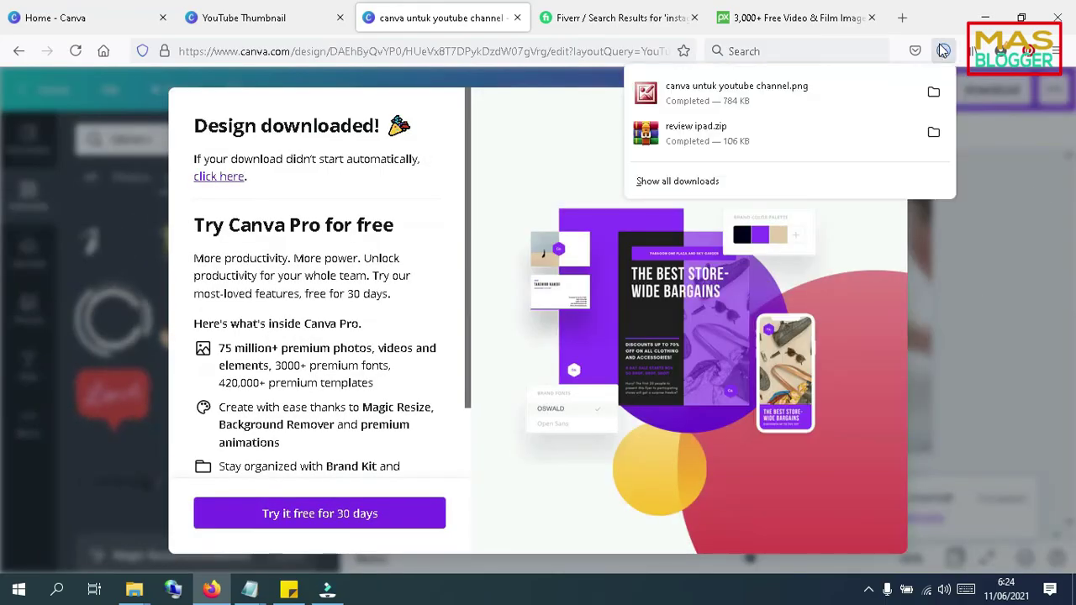
pyautogui.click(933, 95)
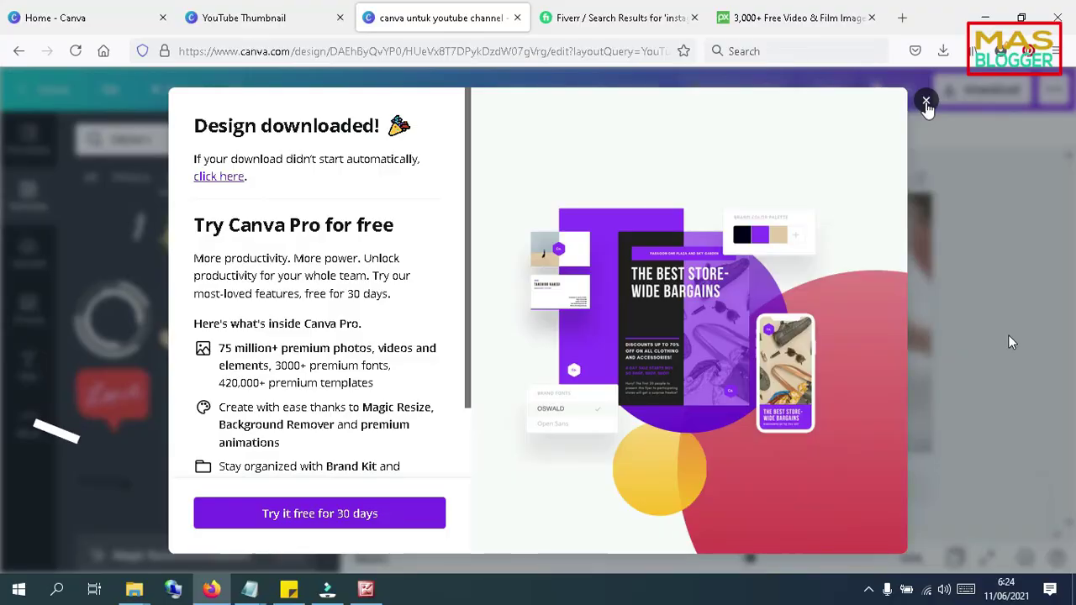
pyautogui.click(925, 102)
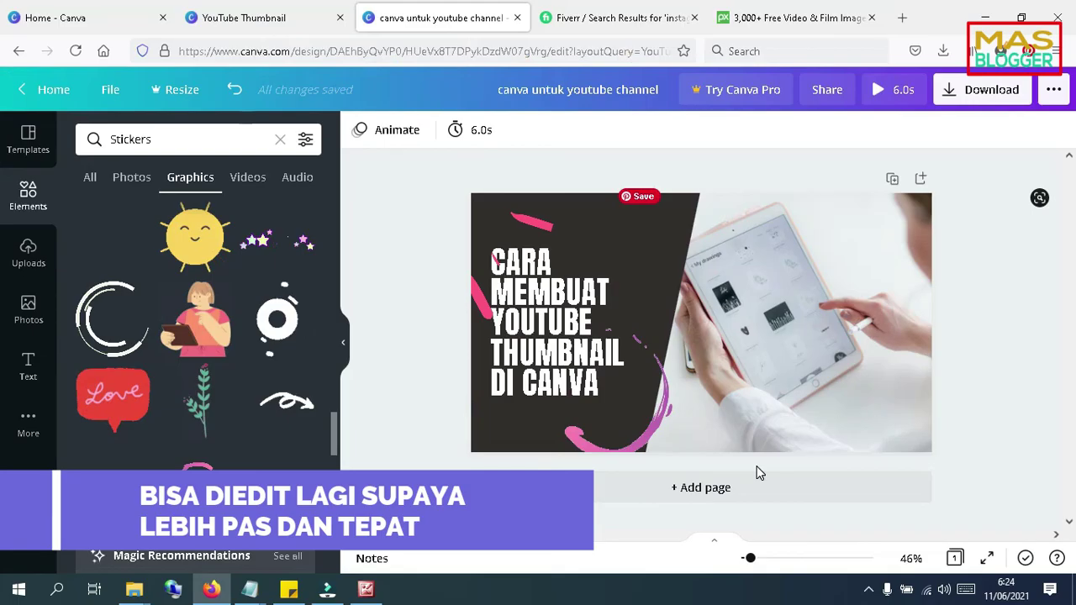
# Step: Look over the template categories on the Canva templates page and return to the thumbnail design
pyautogui.click(240, 20)
pyautogui.click(177, 96)
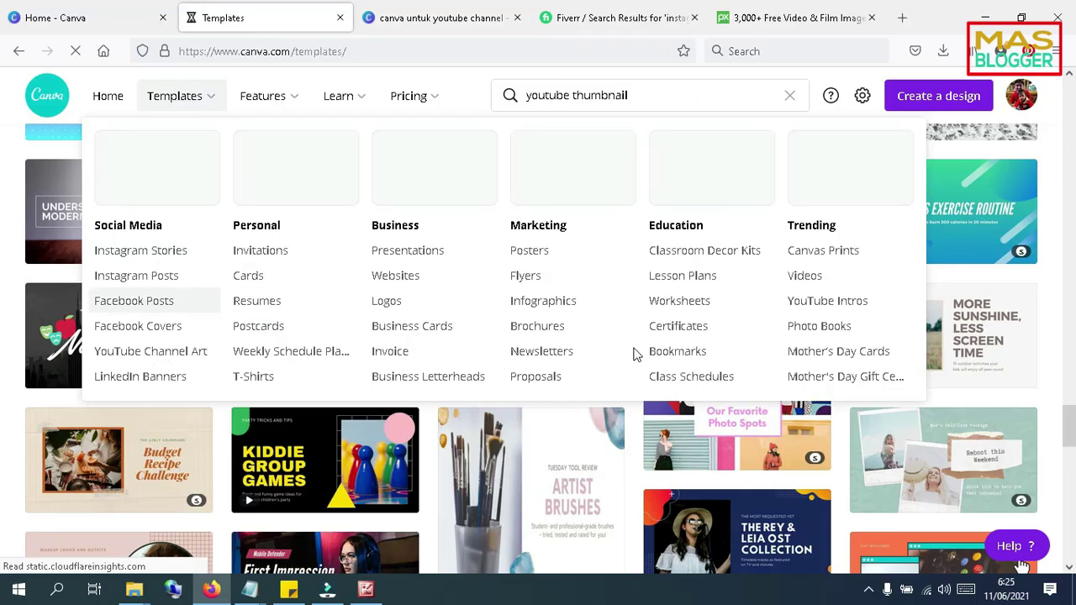
pyautogui.click(413, 18)
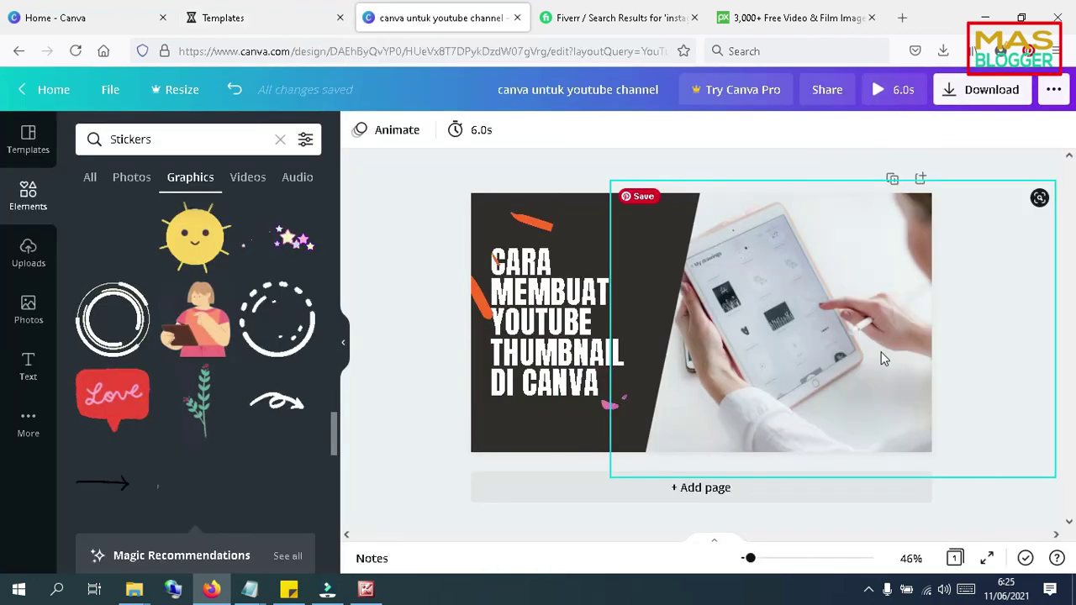